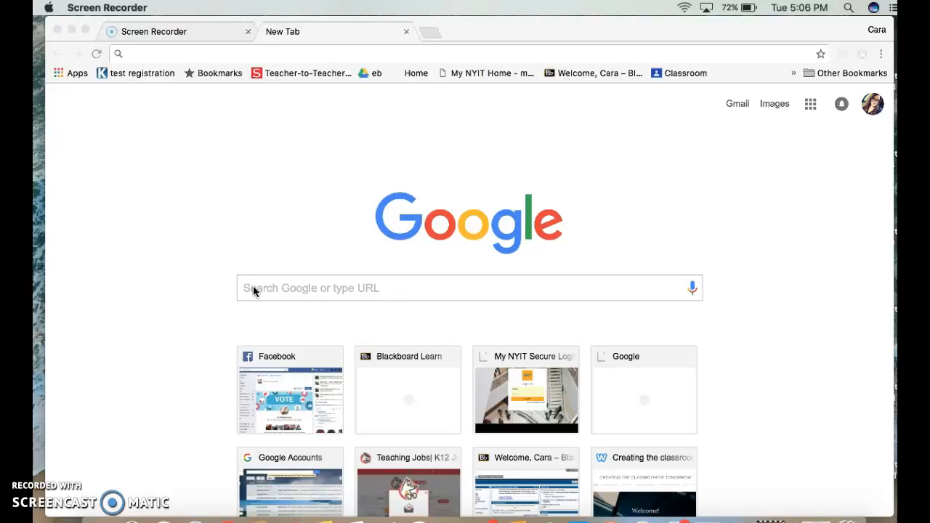
Step: Search the web for piktochart
{"action": "left_click", "coordinate": [264, 288]}
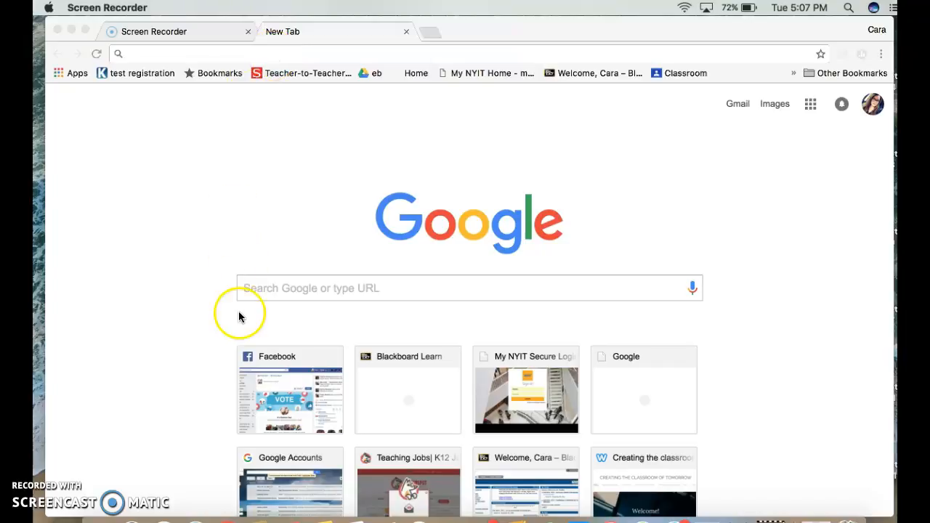
{"action": "left_click", "coordinate": [218, 55]}
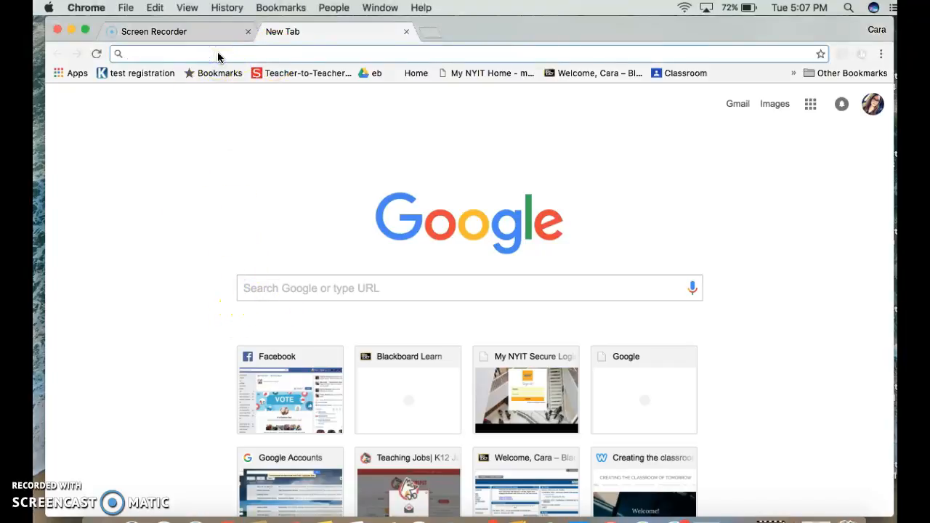
{"action": "type", "text": "piktochart"}
{"action": "key", "text": "Return"}
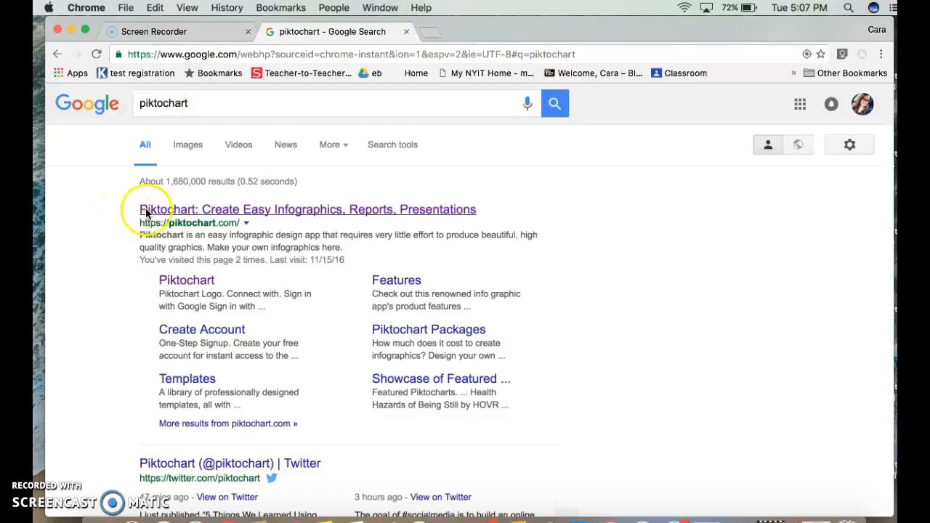
Step: Open the Piktochart website from the search results and log in to reach the template gallery
{"action": "left_click", "coordinate": [189, 211]}
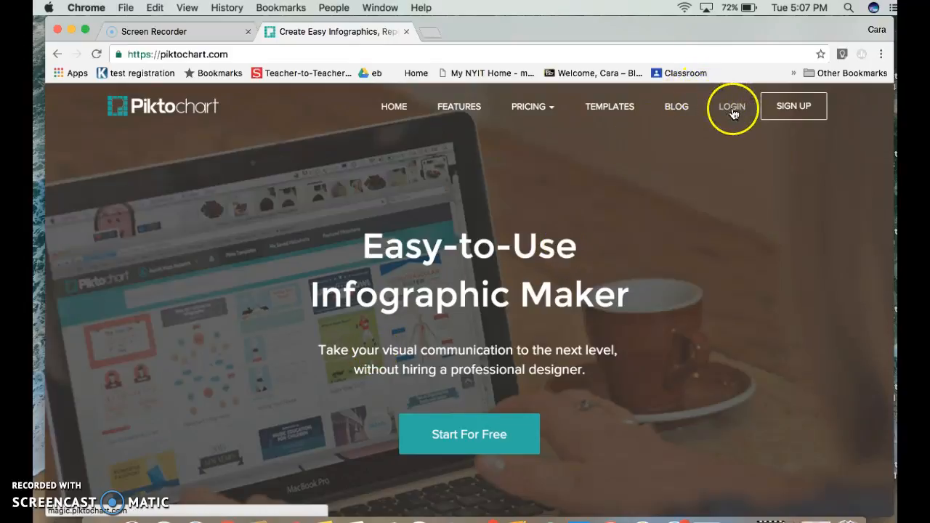
{"action": "left_click", "coordinate": [732, 109]}
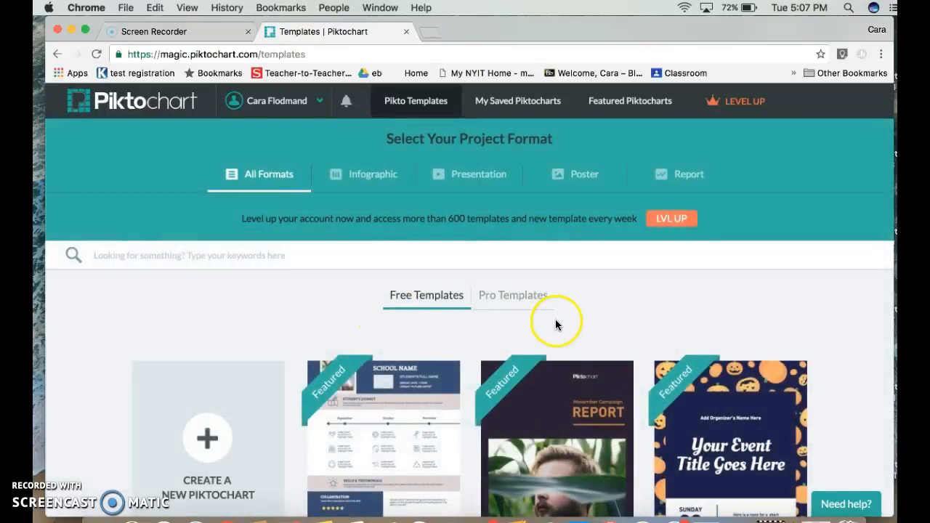
Step: Browse the featured free templates across all project formats in the gallery
{"action": "scroll", "coordinate": [802, 288], "scroll_direction": "down", "scroll_amount": 2}
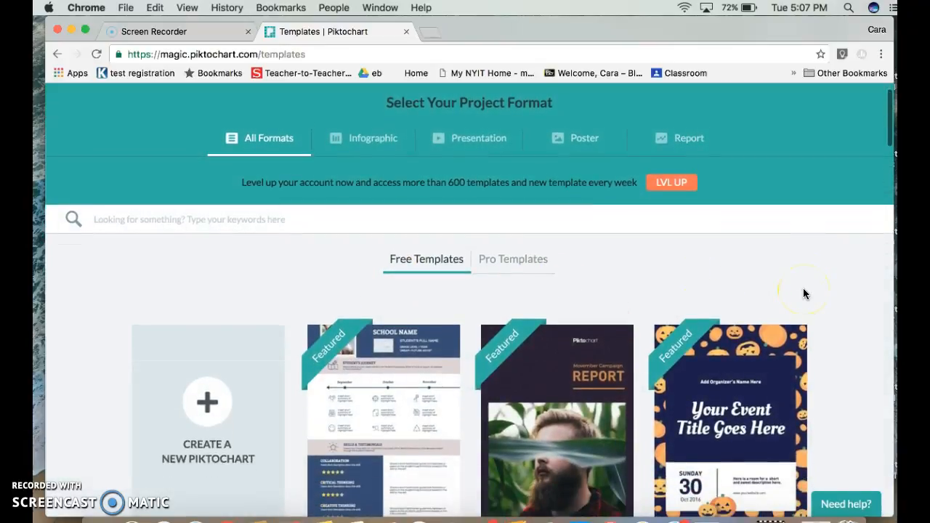
{"action": "scroll", "coordinate": [802, 292], "scroll_direction": "down", "scroll_amount": 2}
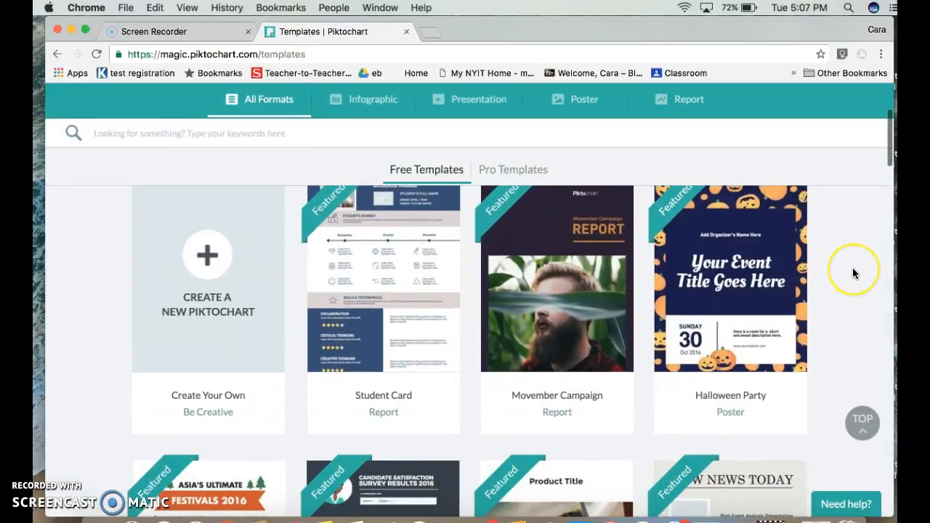
{"action": "scroll", "coordinate": [854, 272], "scroll_direction": "down", "scroll_amount": 3}
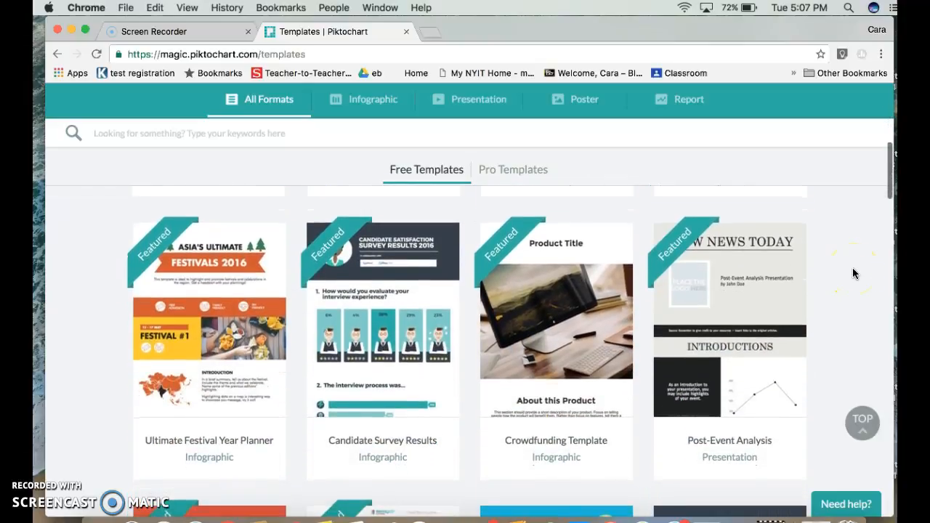
{"action": "scroll", "coordinate": [854, 273], "scroll_direction": "up", "scroll_amount": 5}
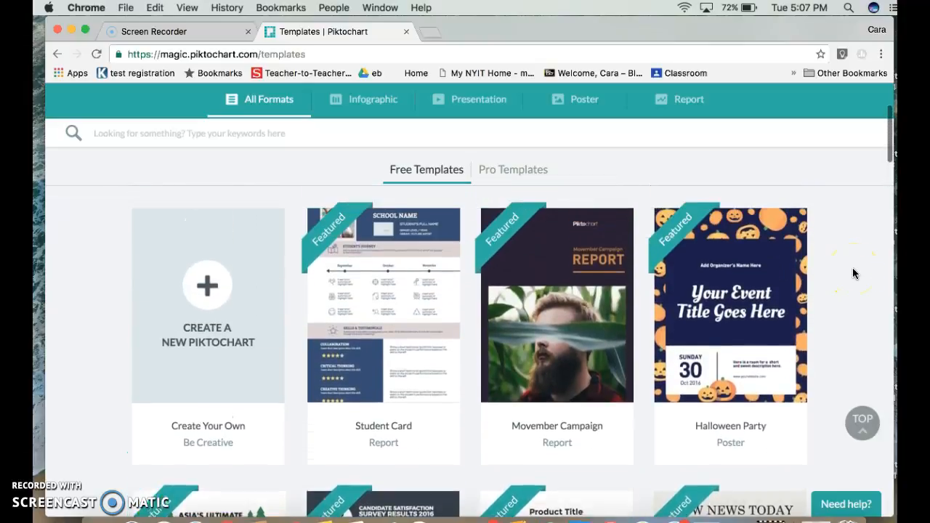
{"action": "scroll", "coordinate": [853, 273], "scroll_direction": "down", "scroll_amount": 3}
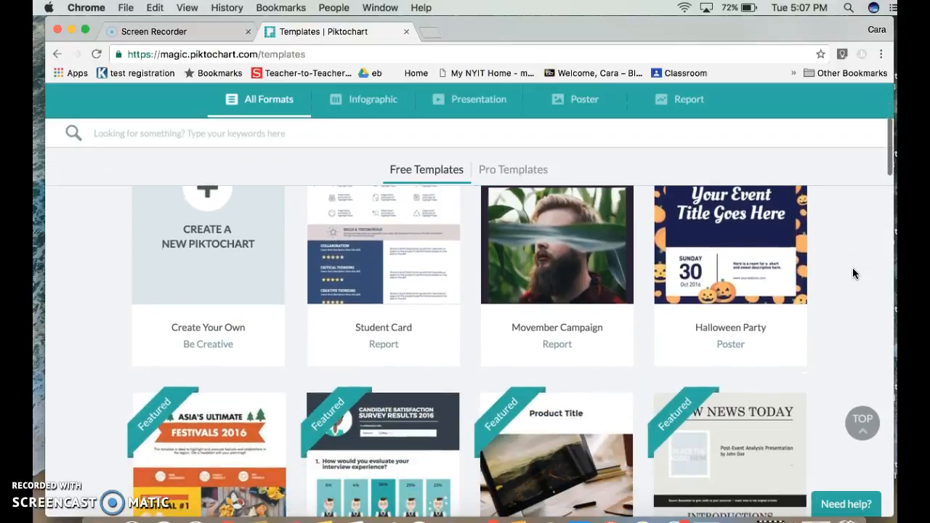
{"action": "scroll", "coordinate": [854, 273], "scroll_direction": "down", "scroll_amount": 2}
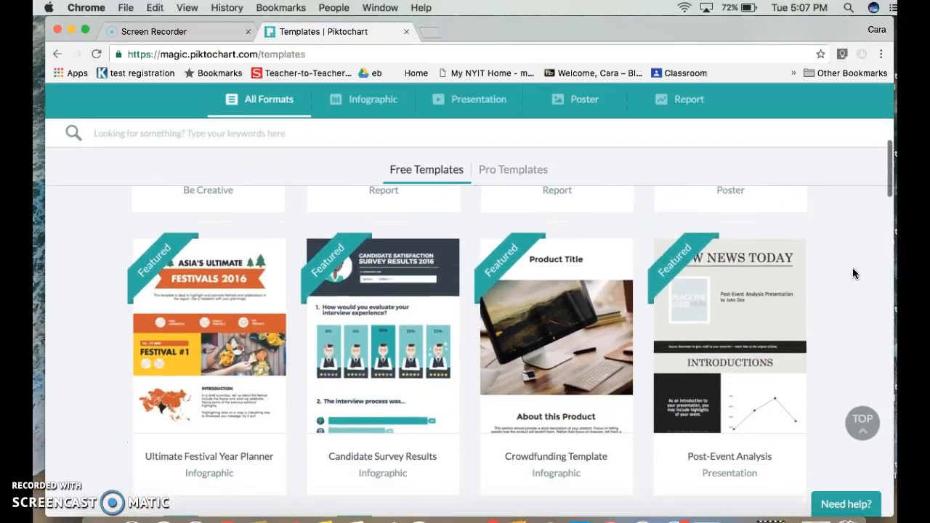
{"action": "scroll", "coordinate": [853, 273], "scroll_direction": "down", "scroll_amount": 1}
{"action": "scroll", "coordinate": [854, 273], "scroll_direction": "up", "scroll_amount": 2}
{"action": "scroll", "coordinate": [854, 273], "scroll_direction": "up", "scroll_amount": 2}
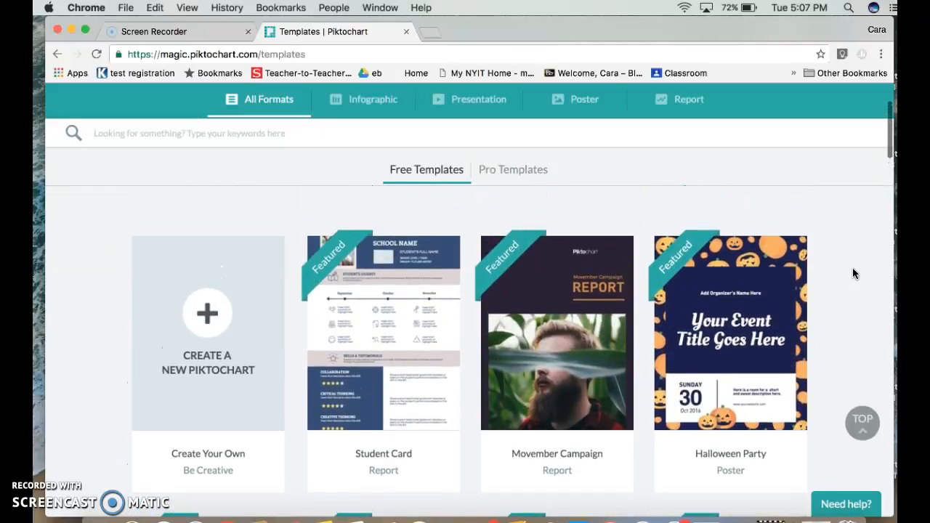
{"action": "left_click", "coordinate": [849, 261]}
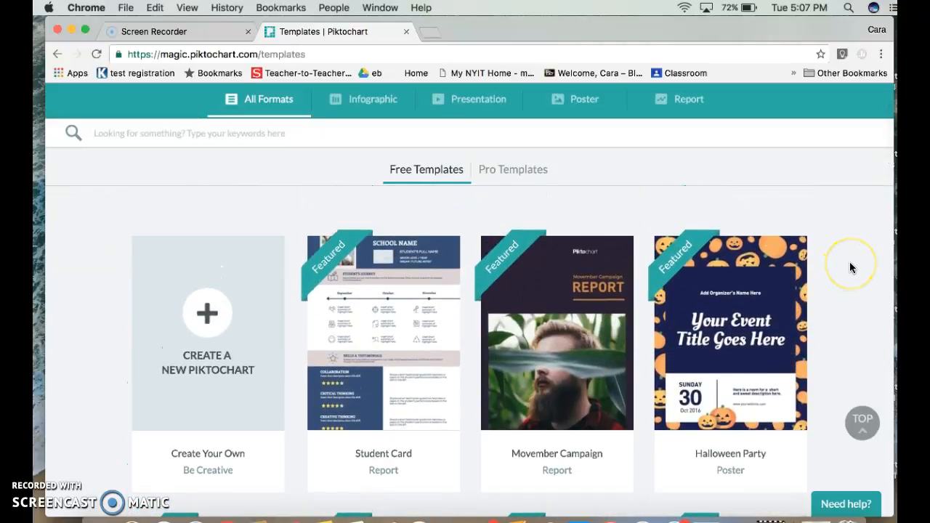
{"action": "scroll", "coordinate": [849, 261], "scroll_direction": "down", "scroll_amount": 1}
{"action": "scroll", "coordinate": [849, 267], "scroll_direction": "down", "scroll_amount": 4}
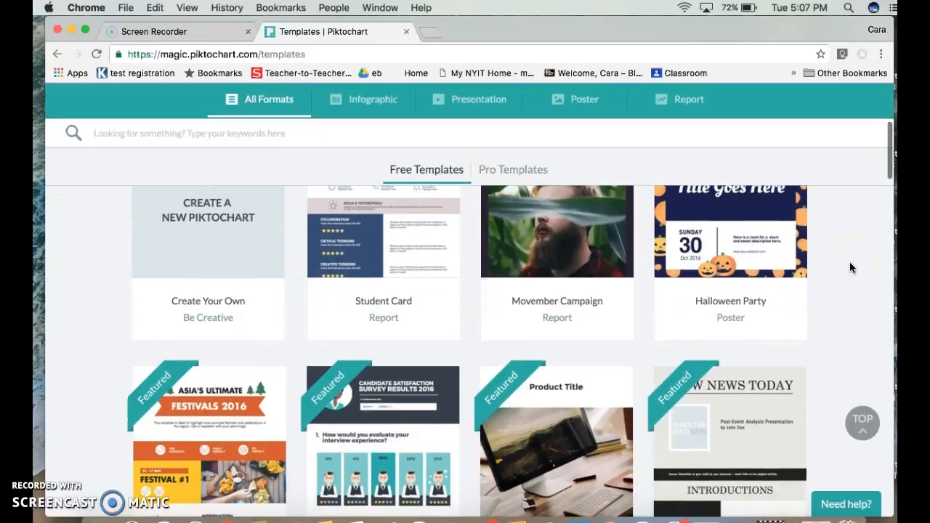
{"action": "scroll", "coordinate": [849, 262], "scroll_direction": "up", "scroll_amount": 2}
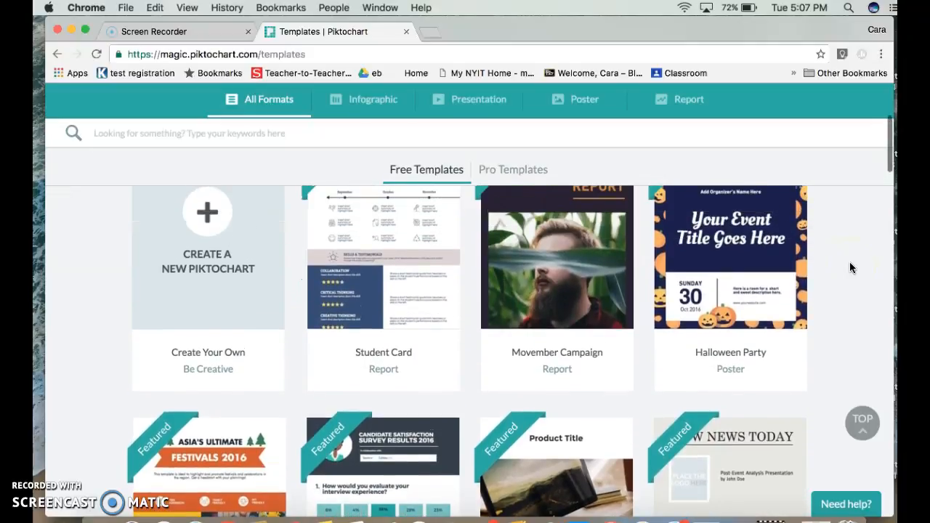
Step: Limit the free templates to the Infographic format and open the Ultimate Festival Year Planner template in the editor
{"action": "left_click", "coordinate": [369, 105]}
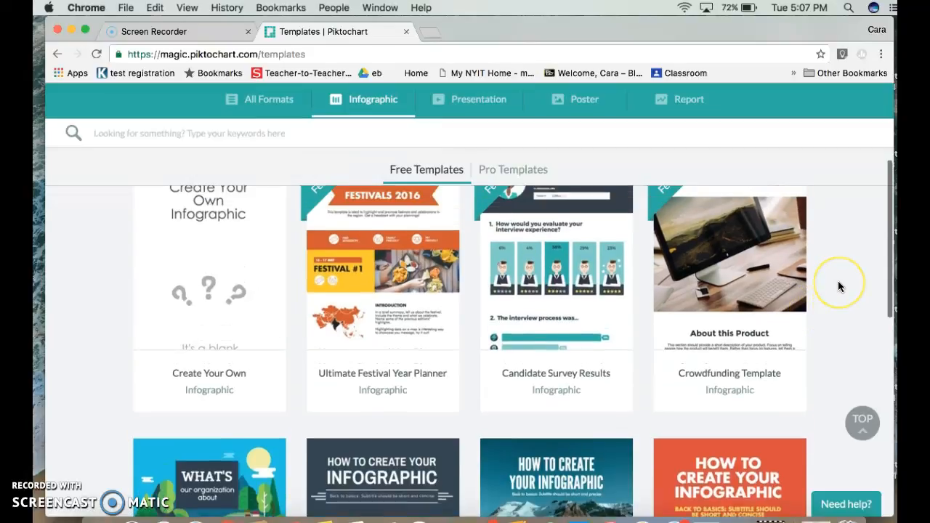
{"action": "mouse_move", "coordinate": [377, 337]}
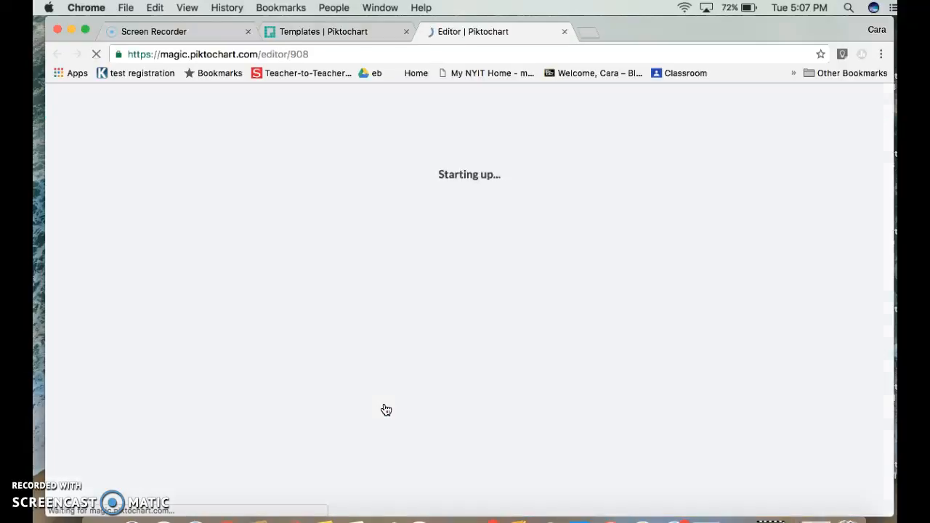
{"action": "left_click", "coordinate": [476, 294]}
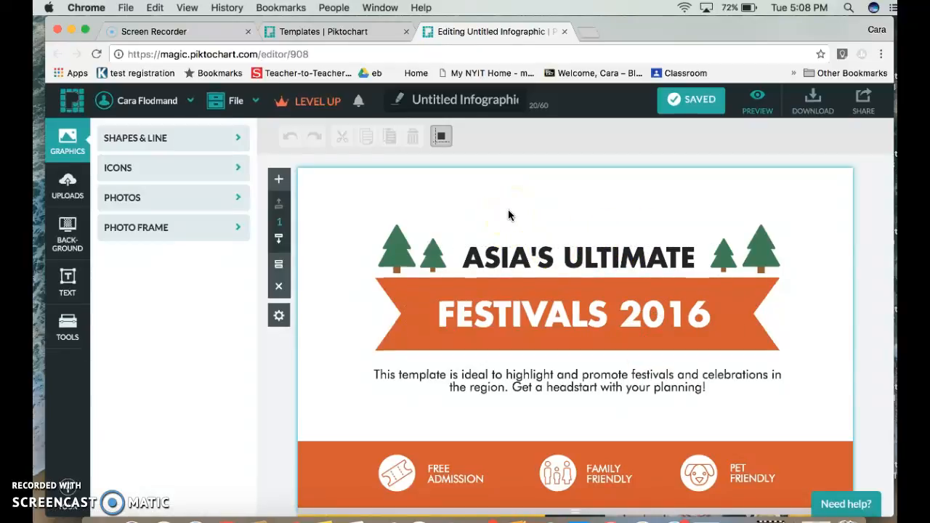
Step: Look through the festival infographic's blocks, from the title banner down to the social media footer
{"action": "left_click", "coordinate": [534, 262]}
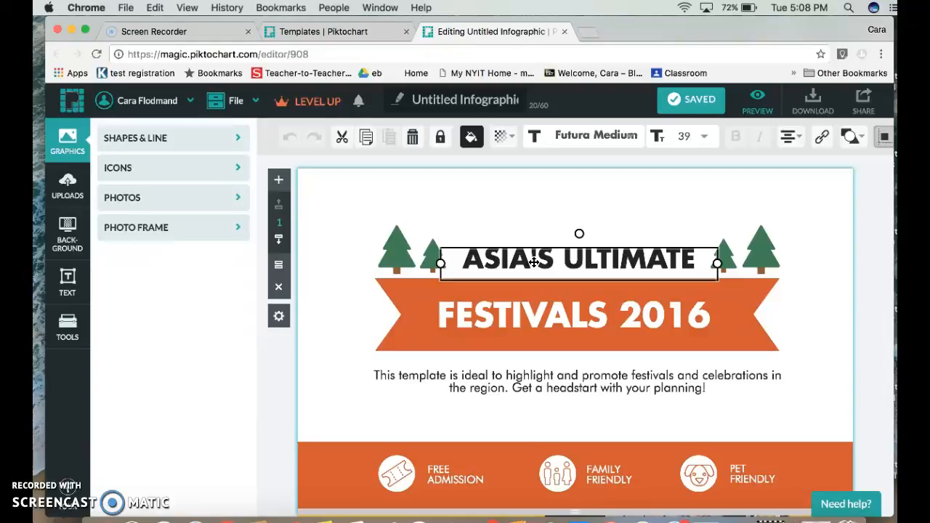
{"action": "scroll", "coordinate": [534, 262], "scroll_direction": "down", "scroll_amount": 5}
{"action": "left_click", "coordinate": [704, 307]}
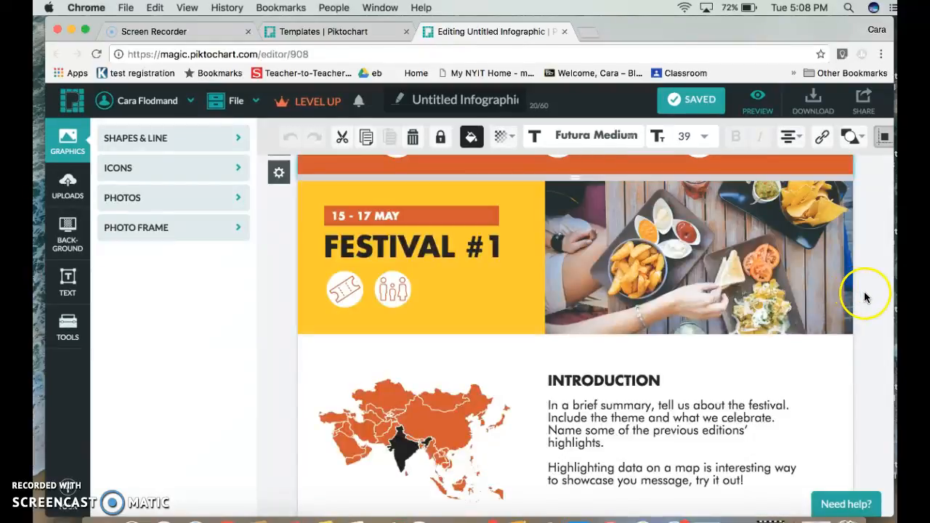
{"action": "scroll", "coordinate": [646, 282], "scroll_direction": "up", "scroll_amount": 5}
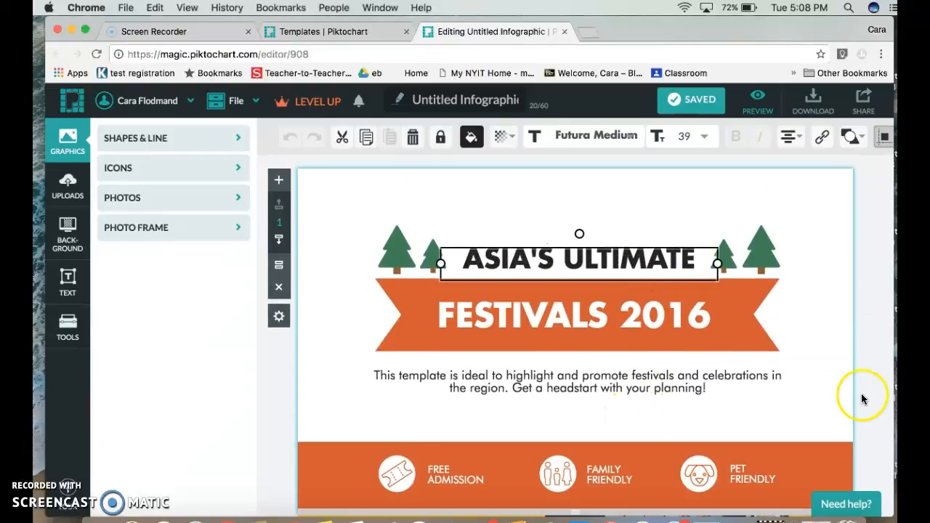
{"action": "scroll", "coordinate": [867, 398], "scroll_direction": "down", "scroll_amount": 3}
{"action": "scroll", "coordinate": [867, 398], "scroll_direction": "down", "scroll_amount": 2}
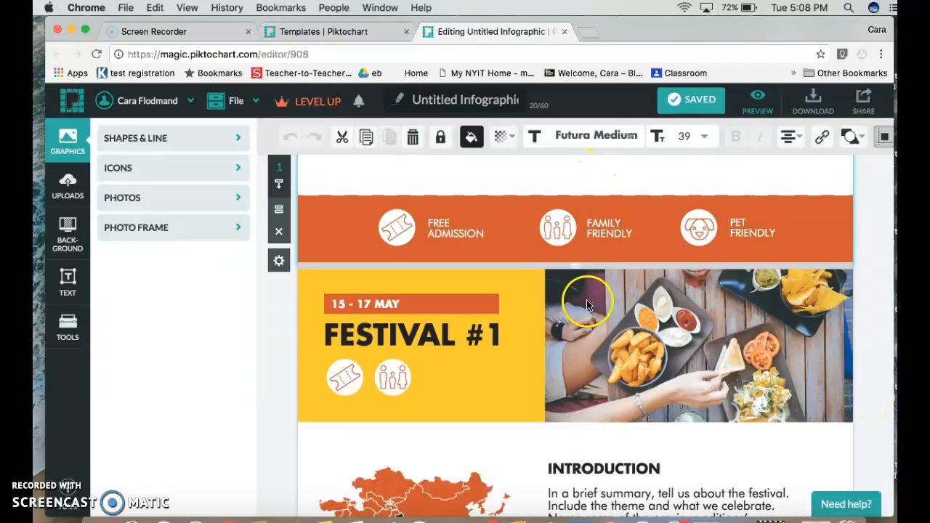
{"action": "scroll", "coordinate": [579, 474], "scroll_direction": "down", "scroll_amount": 5}
{"action": "scroll", "coordinate": [578, 474], "scroll_direction": "down", "scroll_amount": 12}
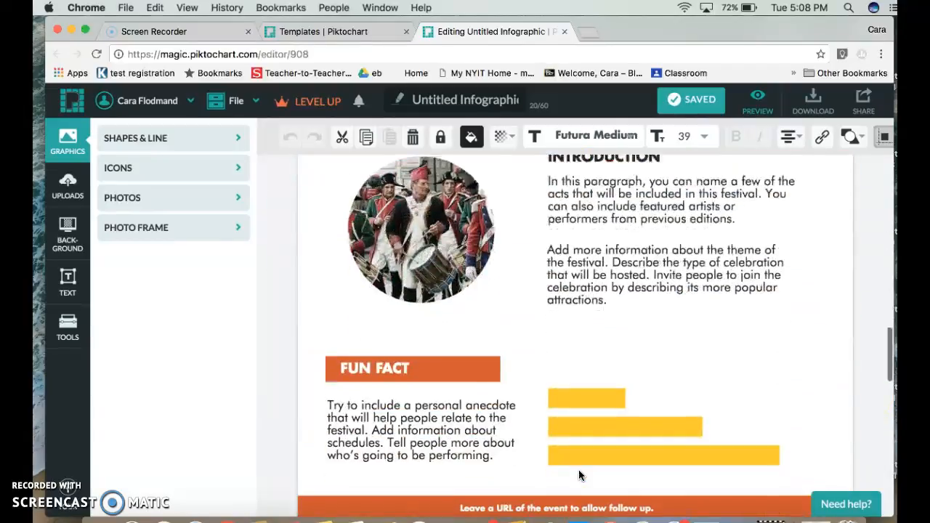
{"action": "scroll", "coordinate": [601, 327], "scroll_direction": "down", "scroll_amount": 12}
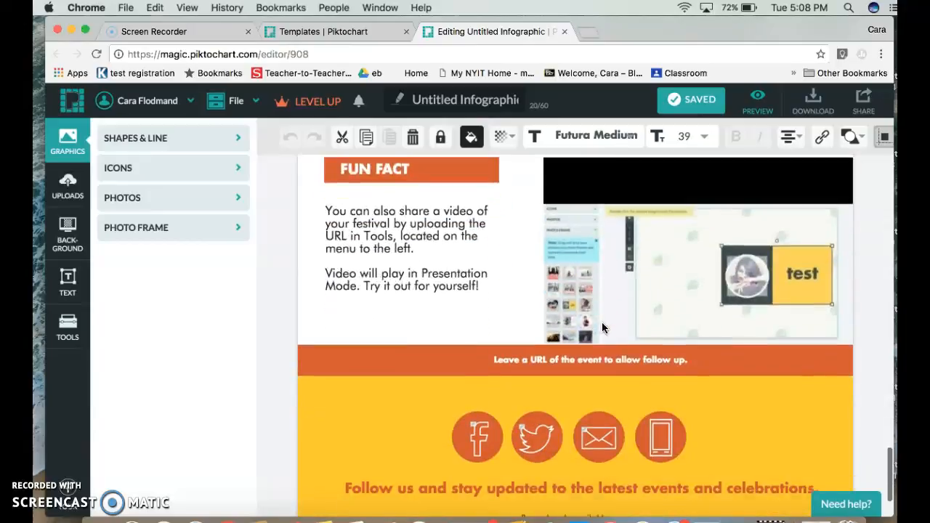
{"action": "scroll", "coordinate": [594, 276], "scroll_direction": "up", "scroll_amount": 15}
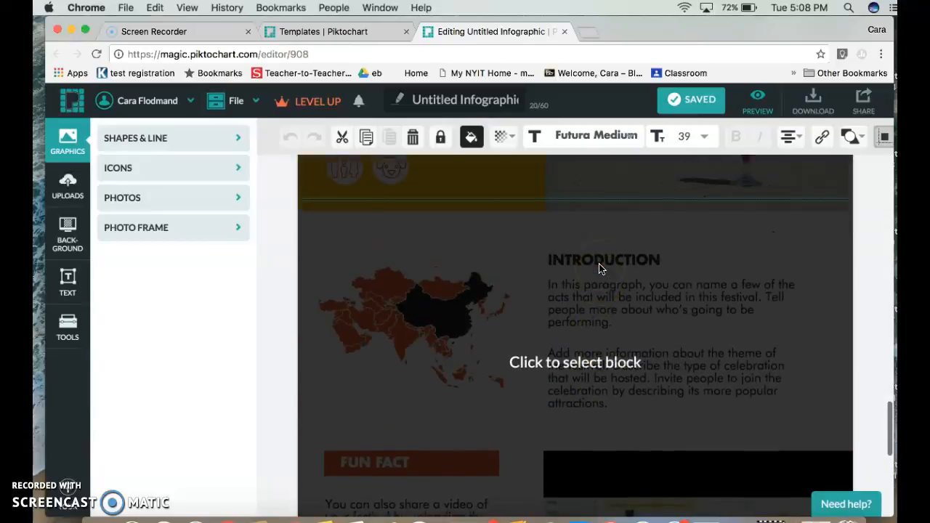
{"action": "scroll", "coordinate": [599, 269], "scroll_direction": "up", "scroll_amount": 3}
{"action": "scroll", "coordinate": [597, 268], "scroll_direction": "down", "scroll_amount": 1}
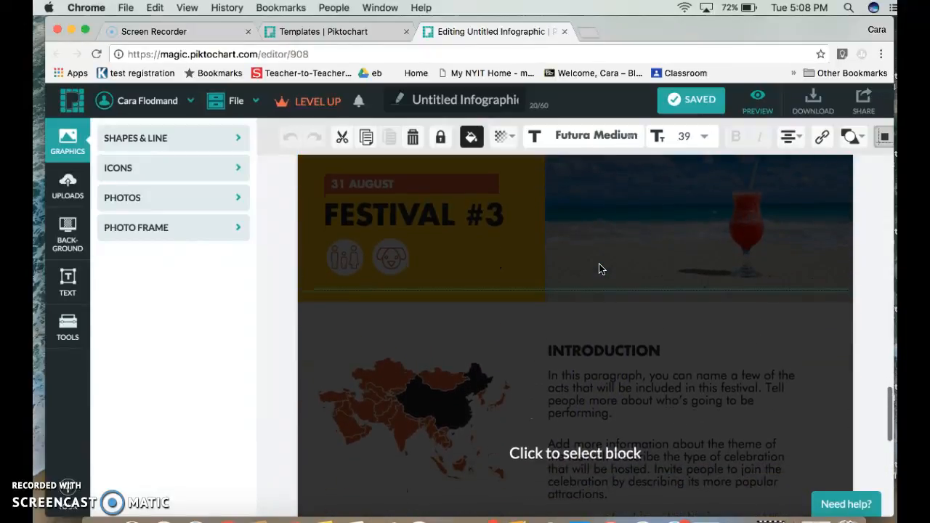
Step: Delete the Festival #3 block from the infographic
{"action": "left_click", "coordinate": [598, 268]}
{"action": "left_click", "coordinate": [497, 339]}
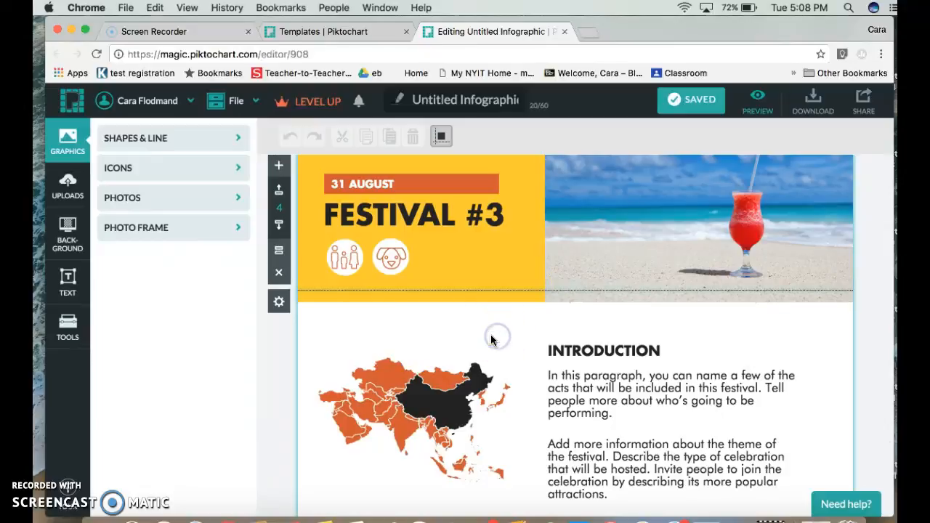
{"action": "left_click", "coordinate": [394, 398]}
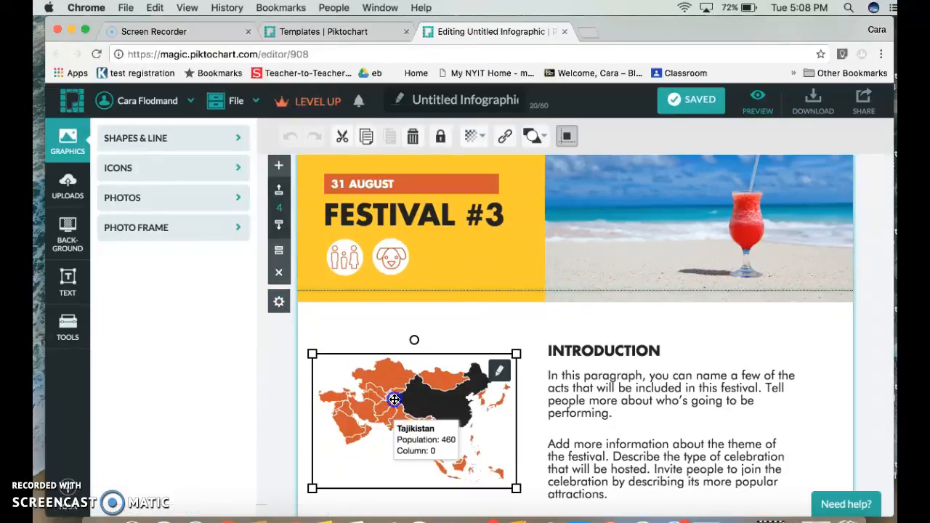
{"action": "left_click", "coordinate": [276, 384]}
{"action": "left_click", "coordinate": [479, 342]}
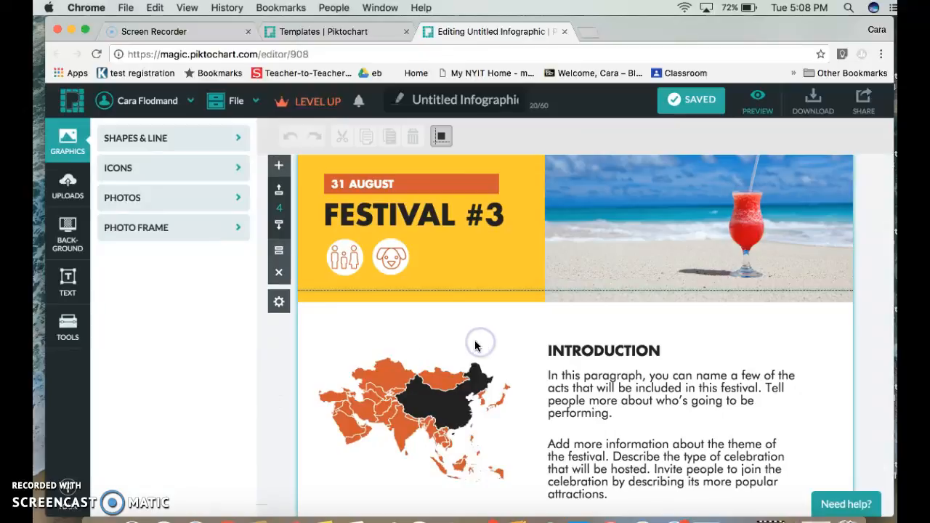
{"action": "left_click", "coordinate": [278, 272]}
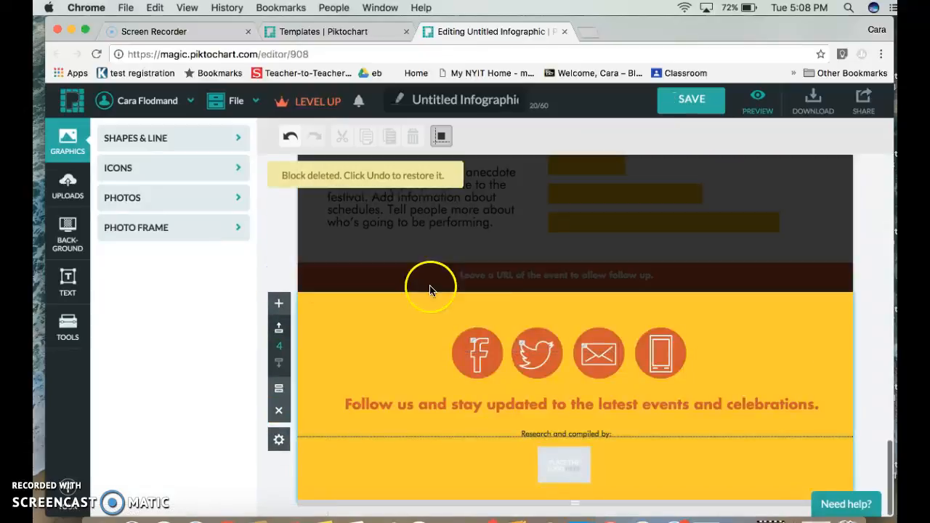
Step: Delete the Festival #1 block, which contains the India map and the Learn More section
{"action": "scroll", "coordinate": [534, 297], "scroll_direction": "up", "scroll_amount": 10}
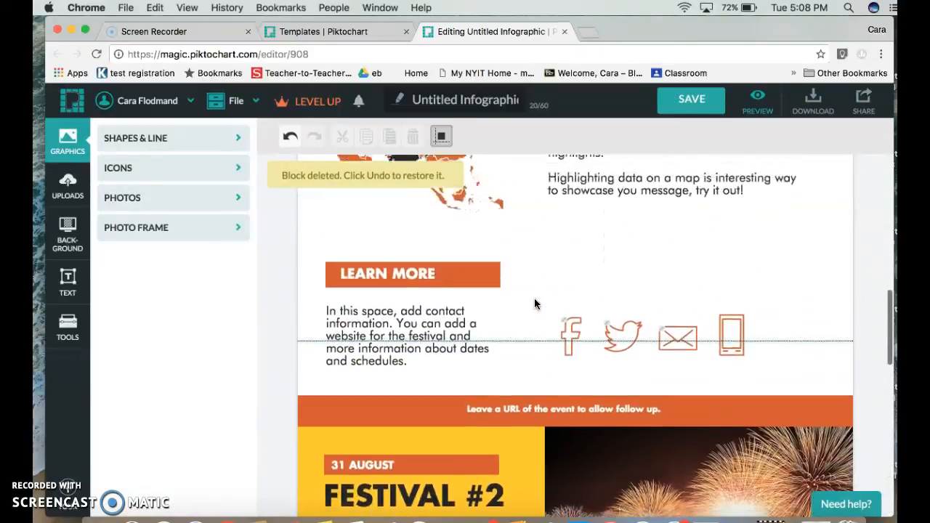
{"action": "scroll", "coordinate": [533, 304], "scroll_direction": "up", "scroll_amount": 1}
{"action": "left_click", "coordinate": [534, 337]}
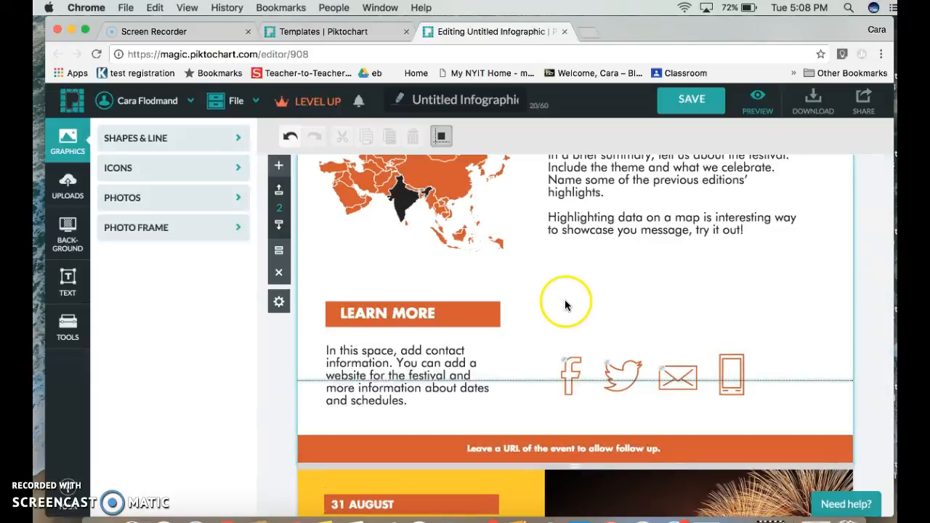
{"action": "left_click", "coordinate": [278, 271]}
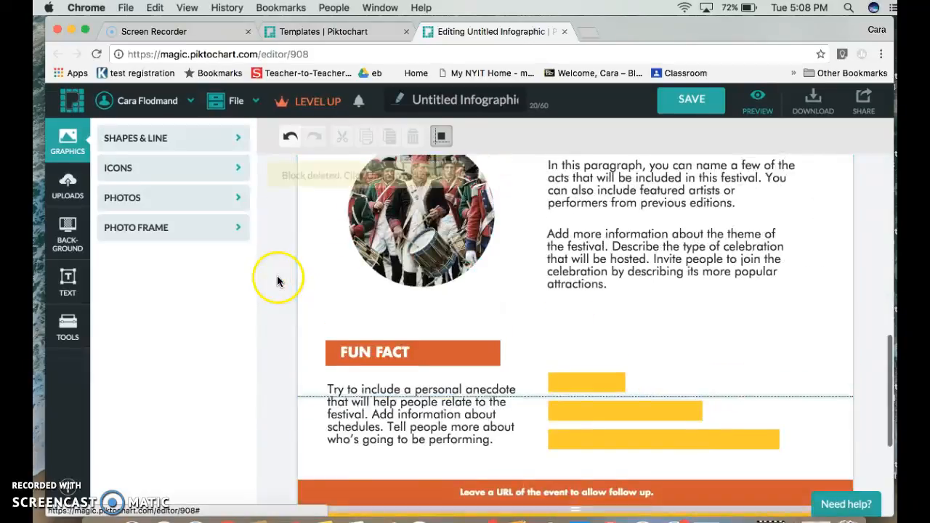
Step: Review the remaining blocks of the infographic, from the title banner through the Festival #2 section
{"action": "scroll", "coordinate": [532, 298], "scroll_direction": "up", "scroll_amount": 5}
{"action": "scroll", "coordinate": [532, 297], "scroll_direction": "up", "scroll_amount": 5}
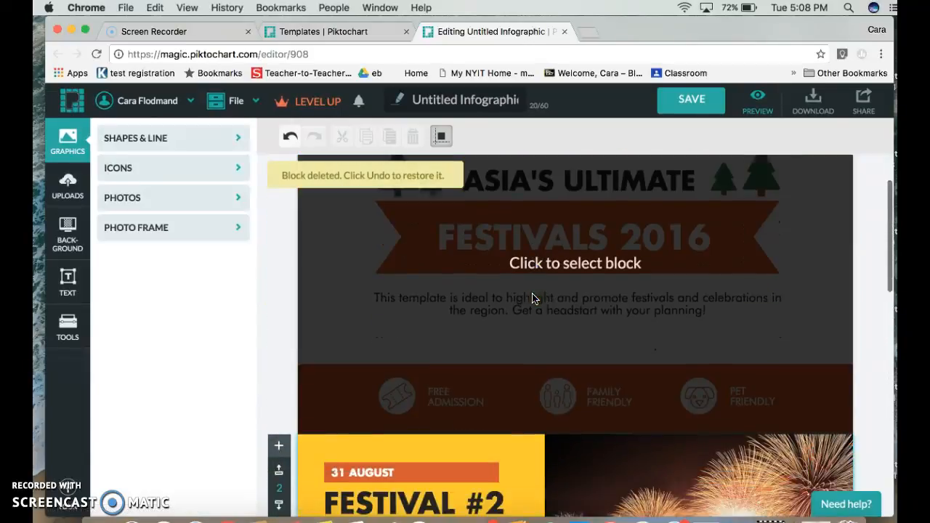
{"action": "scroll", "coordinate": [532, 297], "scroll_direction": "down", "scroll_amount": 8}
{"action": "scroll", "coordinate": [532, 298], "scroll_direction": "down", "scroll_amount": 5}
{"action": "scroll", "coordinate": [532, 297], "scroll_direction": "up", "scroll_amount": 8}
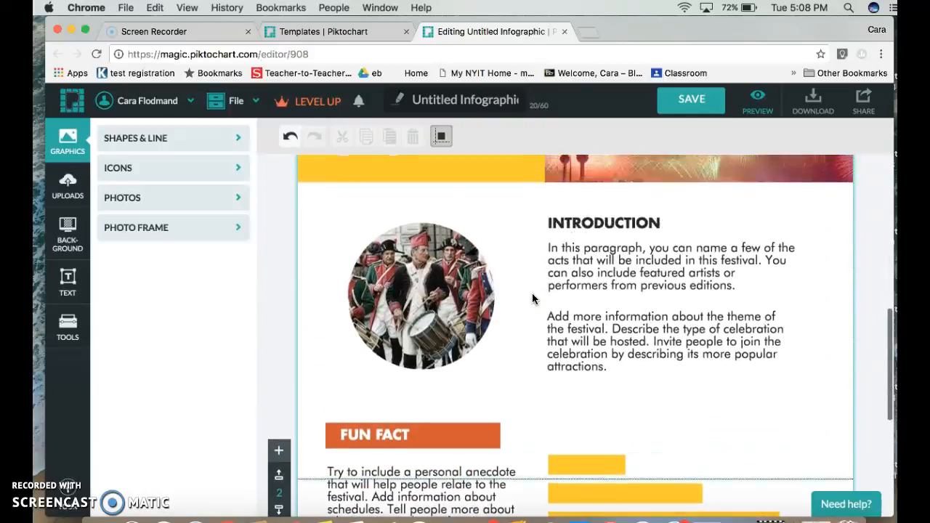
Step: Replace the heading line above the orange ribbon with "Ultimate Guide to"
{"action": "scroll", "coordinate": [532, 292], "scroll_direction": "up", "scroll_amount": 5}
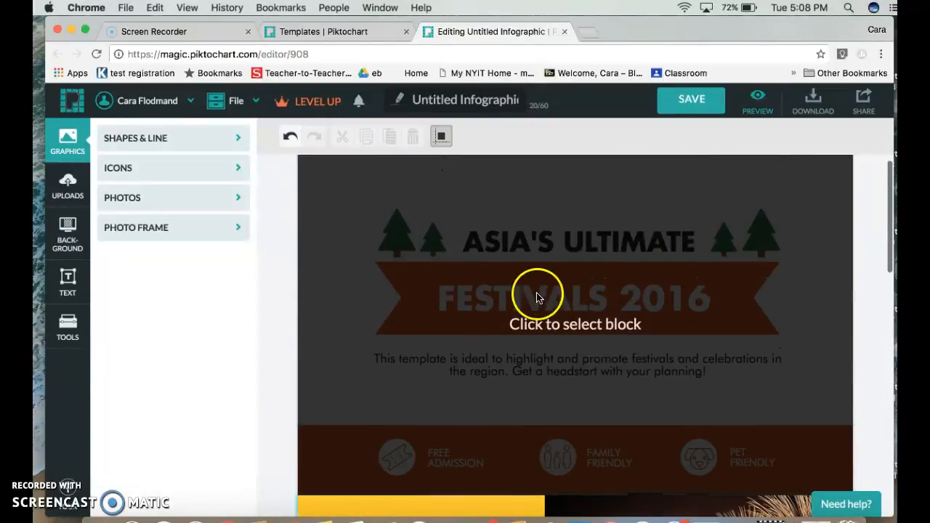
{"action": "left_click", "coordinate": [579, 238]}
{"action": "double_click", "coordinate": [551, 238]}
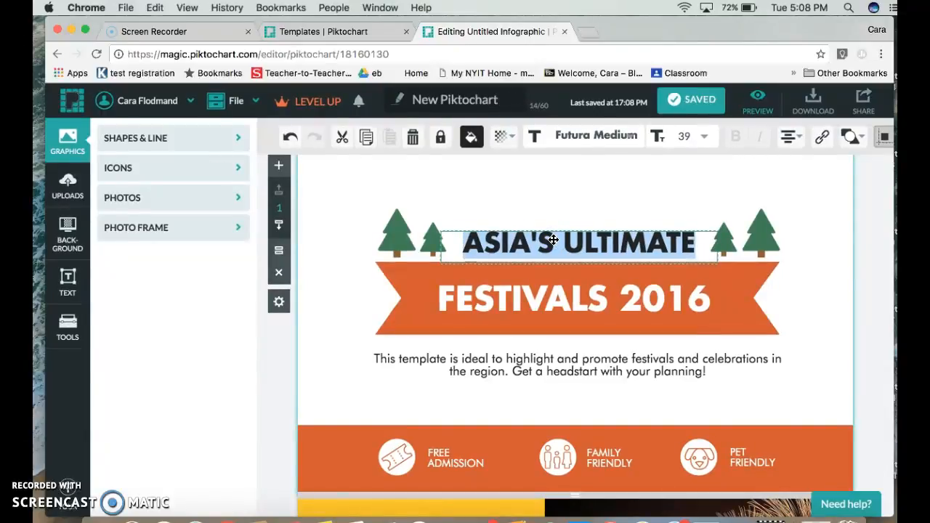
{"action": "type", "text": "Ultimat"}
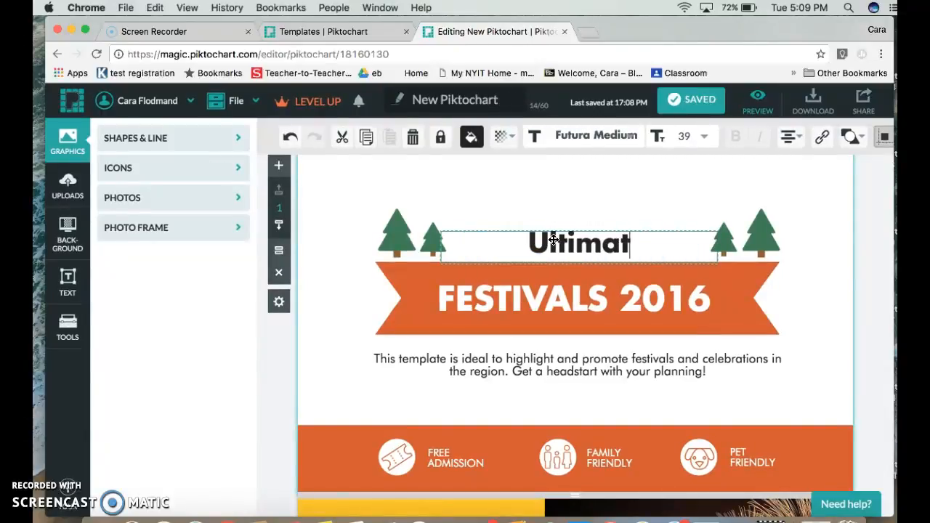
{"action": "type", "text": "e Guide to"}
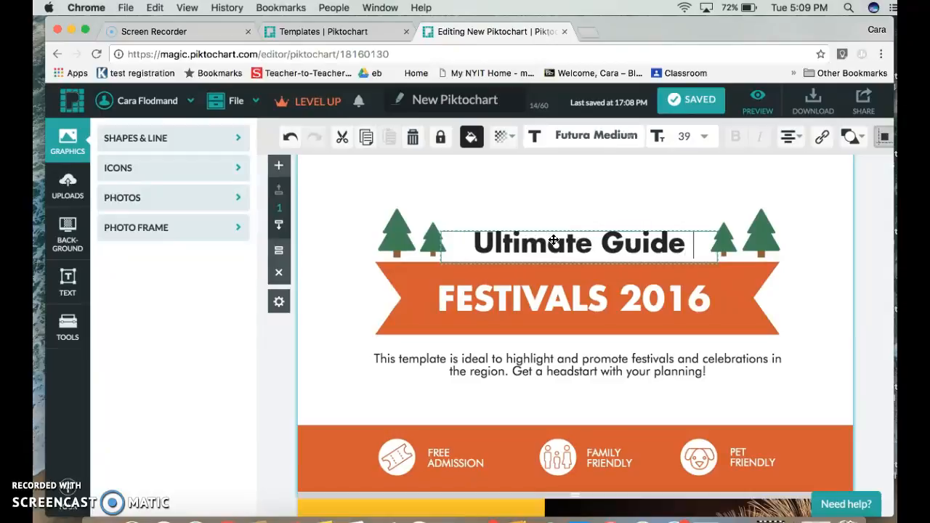
{"action": "left_click", "coordinate": [534, 286]}
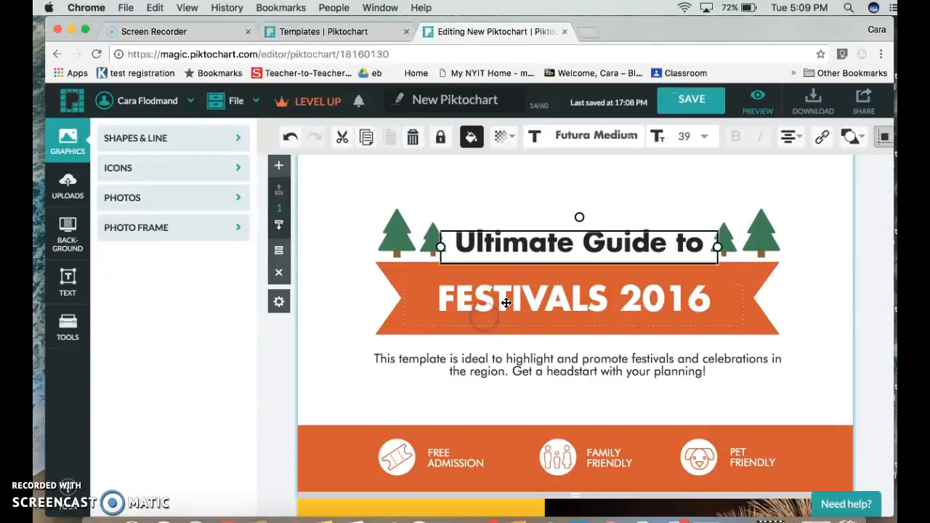
Step: Replace the text on the orange ribbon with "the American Revolution"
{"action": "double_click", "coordinate": [505, 303]}
{"action": "type", "text": "American"}
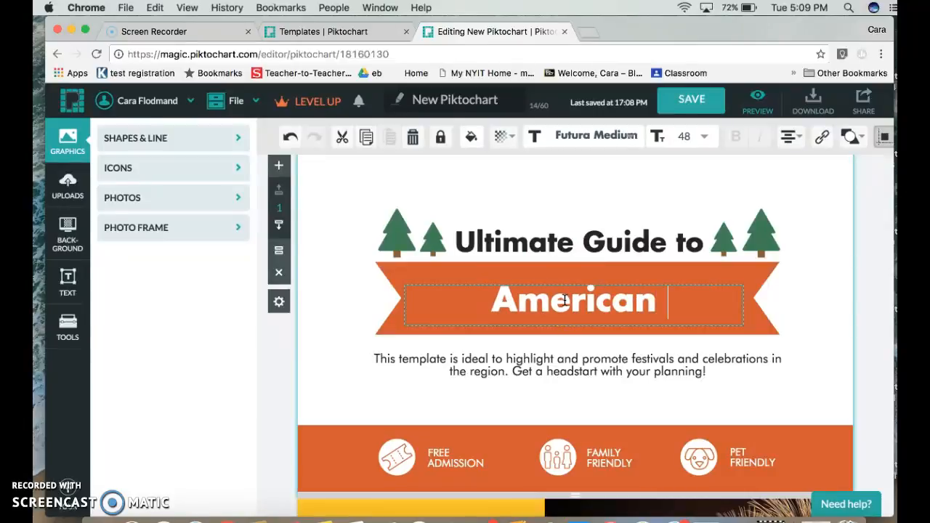
{"action": "type", "text": "the "}
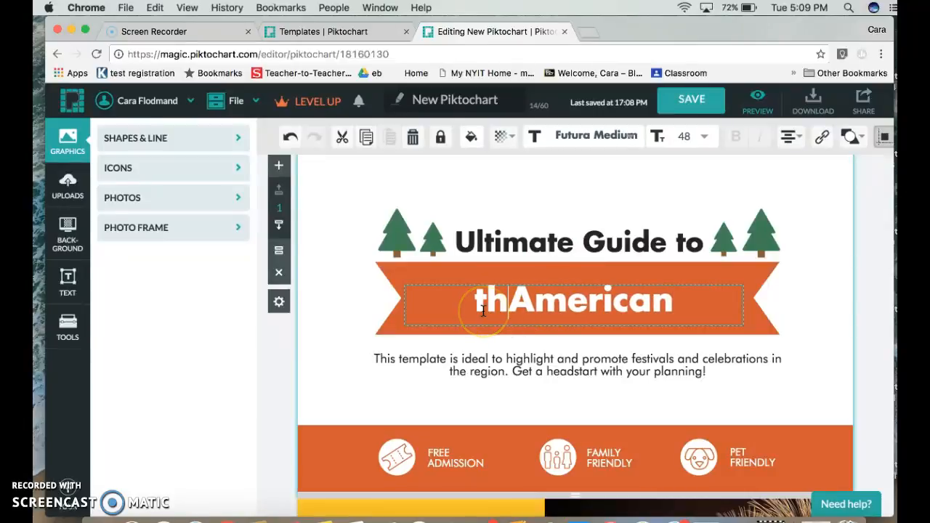
{"action": "type", "text": "Revolution"}
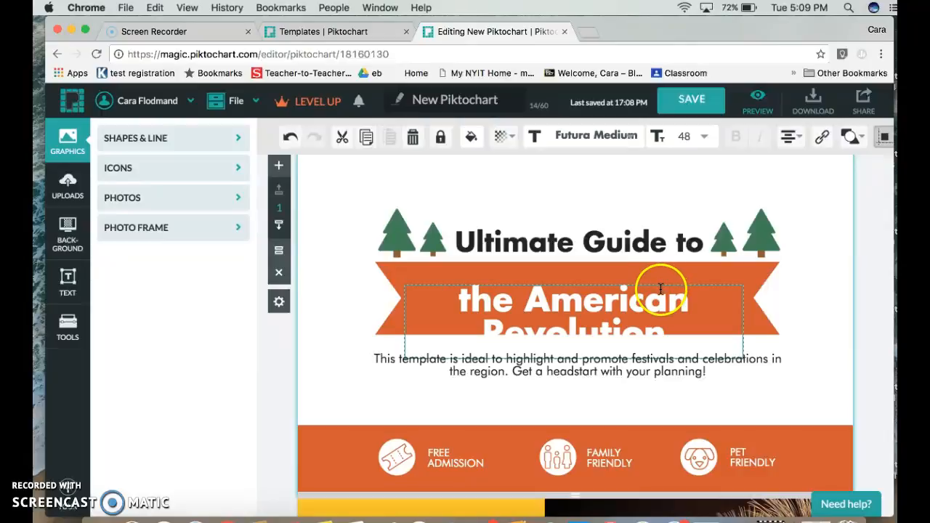
Step: Move the ribbon's text box up so both lines of the title fit inside the orange ribbon
{"action": "left_click", "coordinate": [740, 294]}
{"action": "left_click_drag", "start_coordinate": [742, 286], "coordinate": [737, 279]}
{"action": "left_click", "coordinate": [734, 288]}
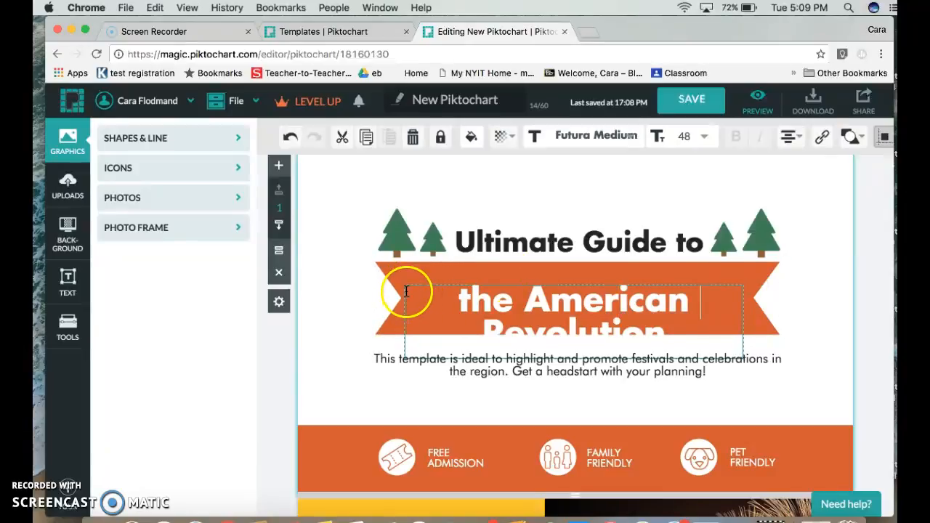
{"action": "left_click", "coordinate": [445, 297]}
{"action": "left_click", "coordinate": [453, 284]}
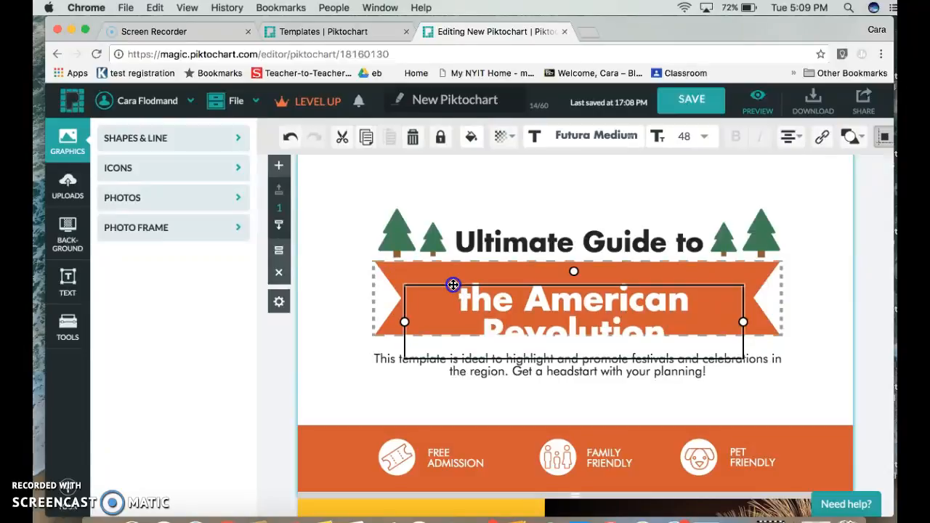
{"action": "left_click_drag", "start_coordinate": [452, 287], "coordinate": [452, 269]}
{"action": "left_click", "coordinate": [362, 281]}
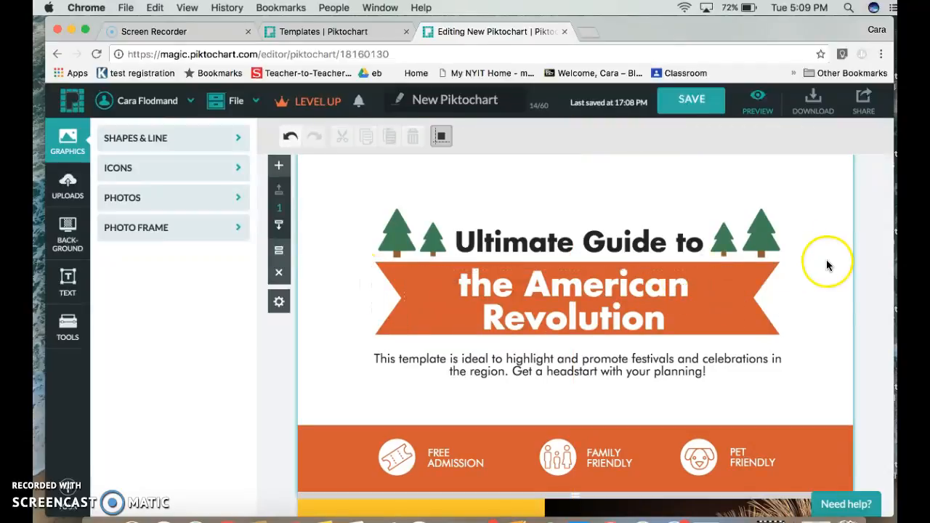
Step: Delete the four green pine trees on either side of the title
{"action": "scroll", "coordinate": [822, 286], "scroll_direction": "down", "scroll_amount": 1}
{"action": "scroll", "coordinate": [823, 286], "scroll_direction": "down", "scroll_amount": 1}
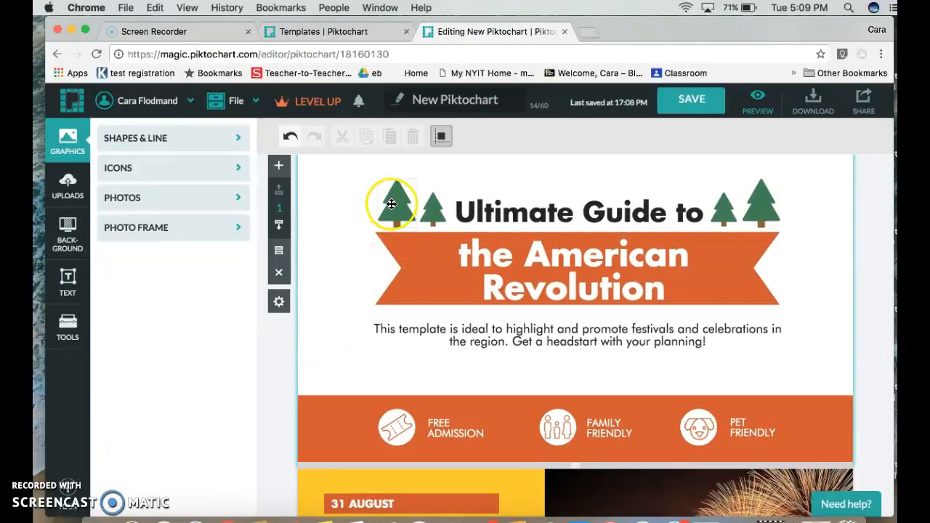
{"action": "left_click", "coordinate": [397, 204]}
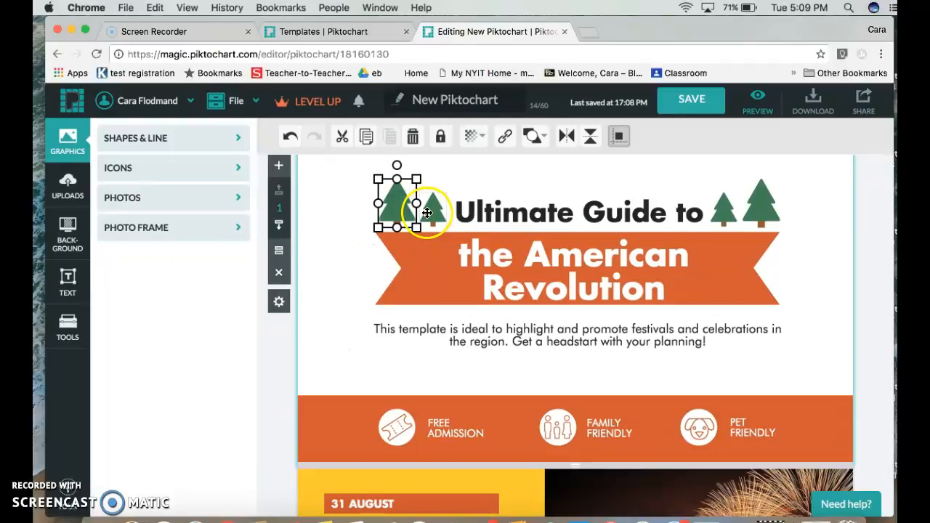
{"action": "key", "text": "BackSpace"}
{"action": "left_click", "coordinate": [434, 209]}
{"action": "key", "text": "BackSpace"}
{"action": "left_click", "coordinate": [723, 208]}
{"action": "key", "text": "BackSpace"}
{"action": "left_click", "coordinate": [771, 201]}
{"action": "key", "text": "BackSpace"}
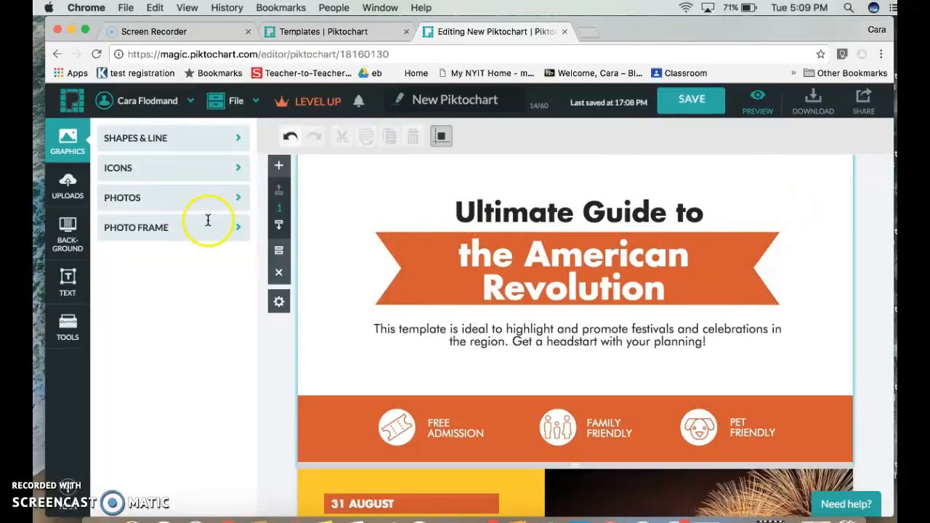
Step: Open the icon library and show its People category
{"action": "left_click", "coordinate": [126, 176]}
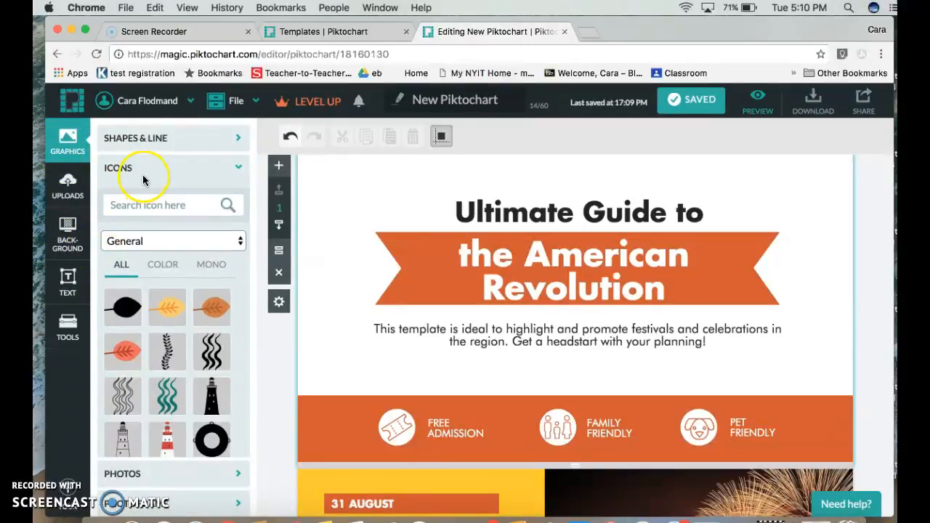
{"action": "left_click", "coordinate": [236, 171]}
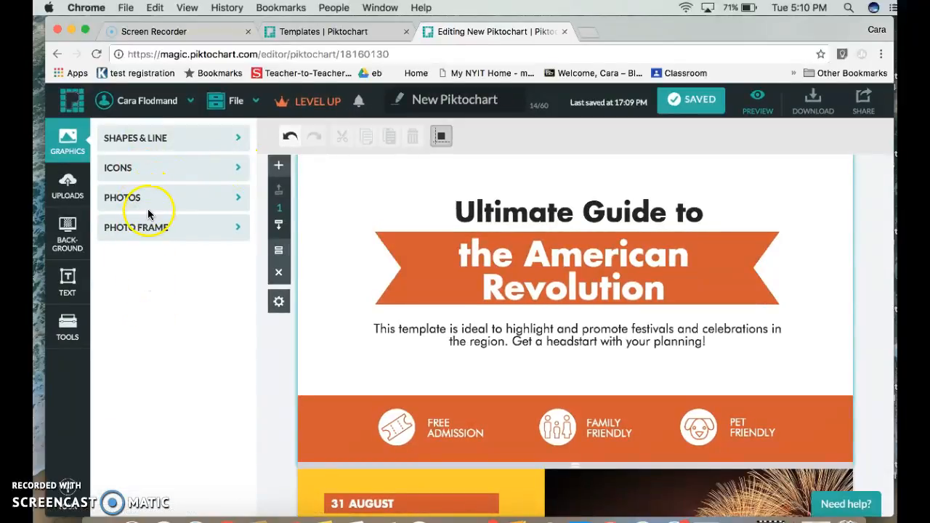
{"action": "left_click", "coordinate": [163, 170]}
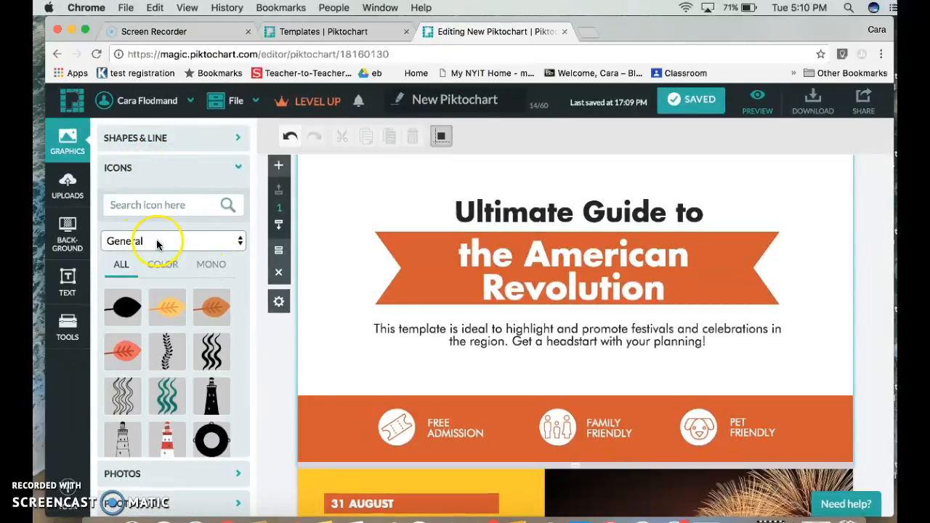
{"action": "left_click", "coordinate": [156, 242]}
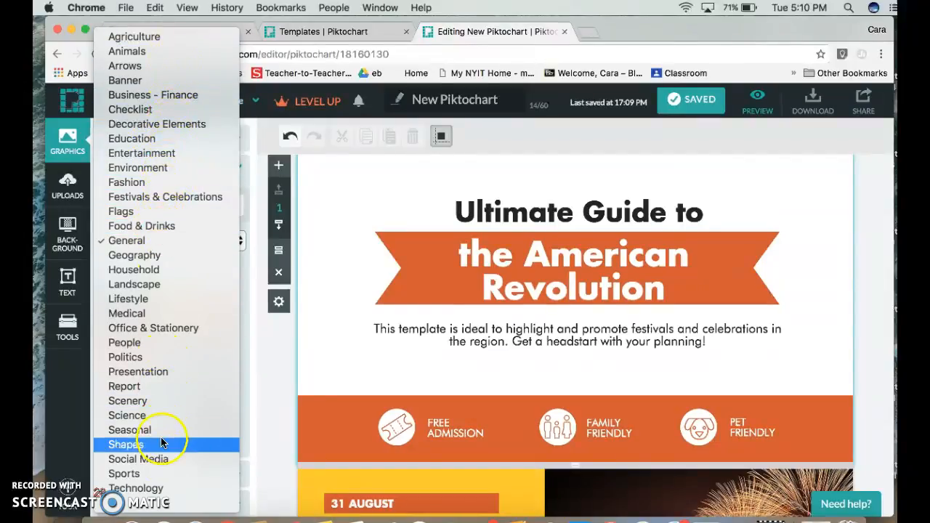
{"action": "scroll", "coordinate": [162, 504], "scroll_direction": "down", "scroll_amount": 2}
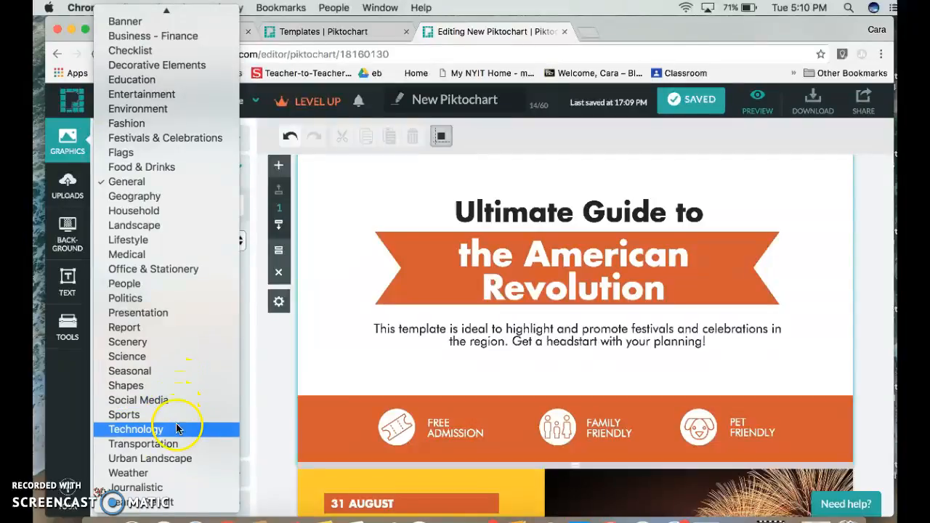
{"action": "left_click", "coordinate": [177, 284]}
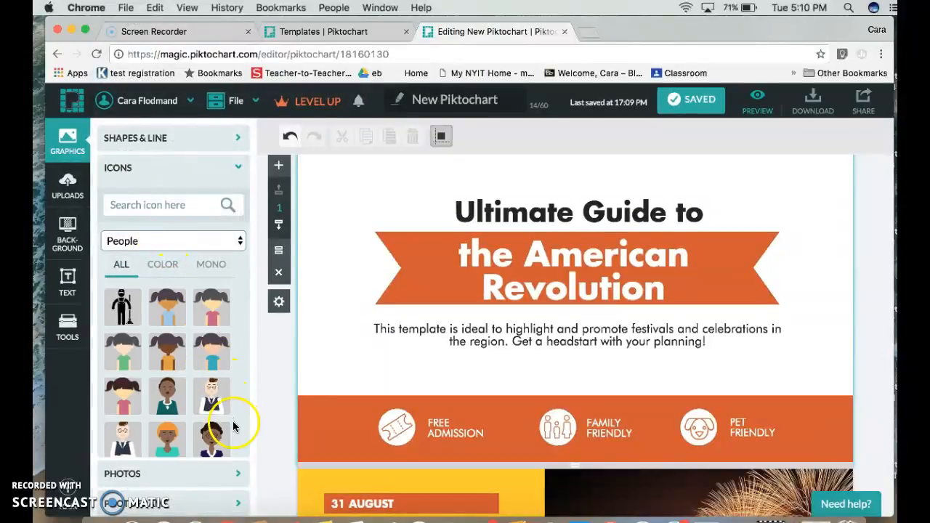
Step: Add the black icon of a worker with a broom and place it to the left of the title
{"action": "scroll", "coordinate": [234, 423], "scroll_direction": "down", "scroll_amount": 5}
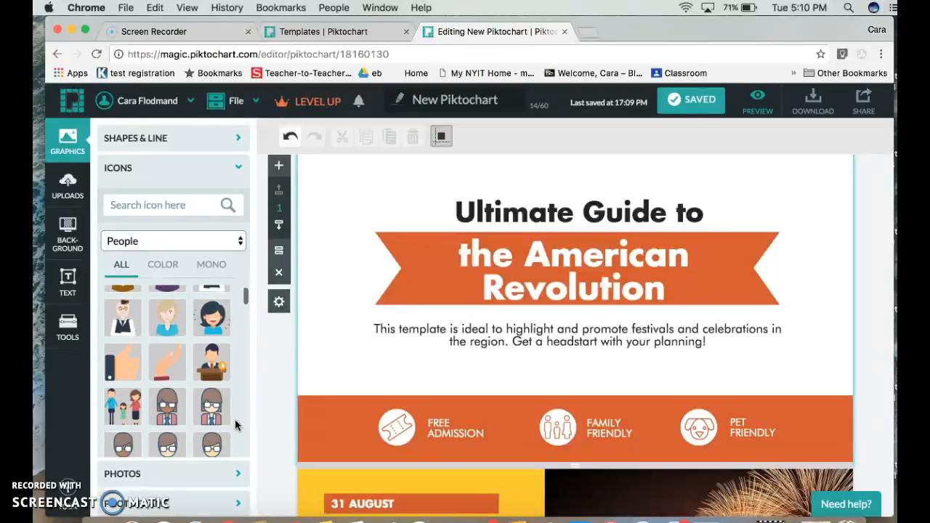
{"action": "scroll", "coordinate": [235, 422], "scroll_direction": "down", "scroll_amount": 8}
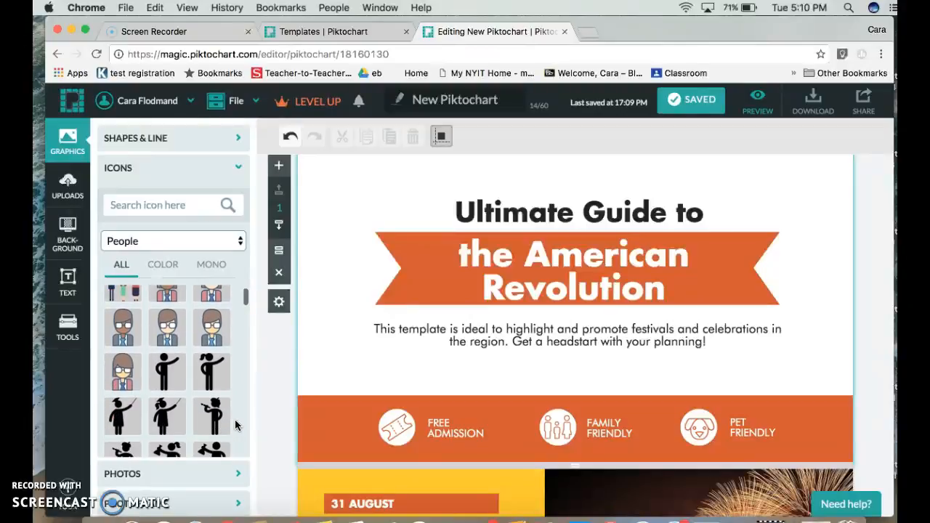
{"action": "scroll", "coordinate": [234, 425], "scroll_direction": "down", "scroll_amount": 8}
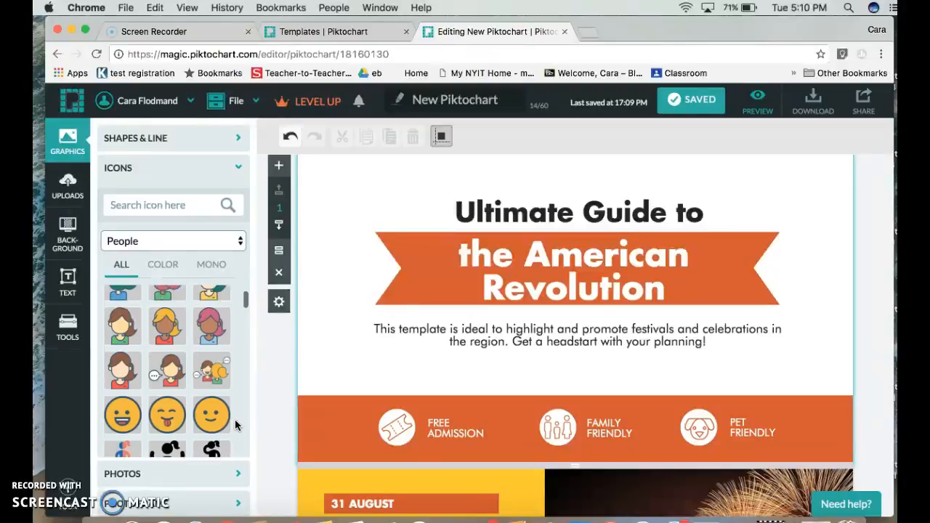
{"action": "scroll", "coordinate": [235, 419], "scroll_direction": "down", "scroll_amount": 8}
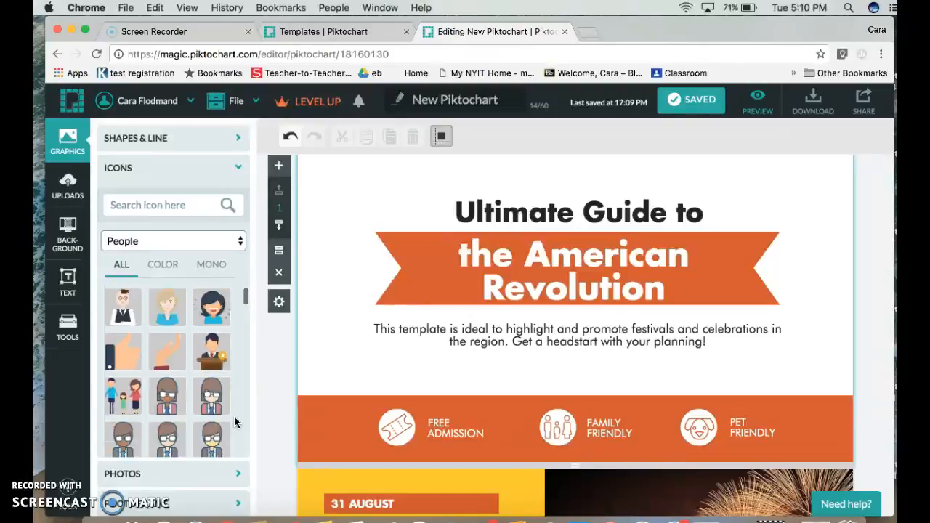
{"action": "left_click", "coordinate": [122, 302]}
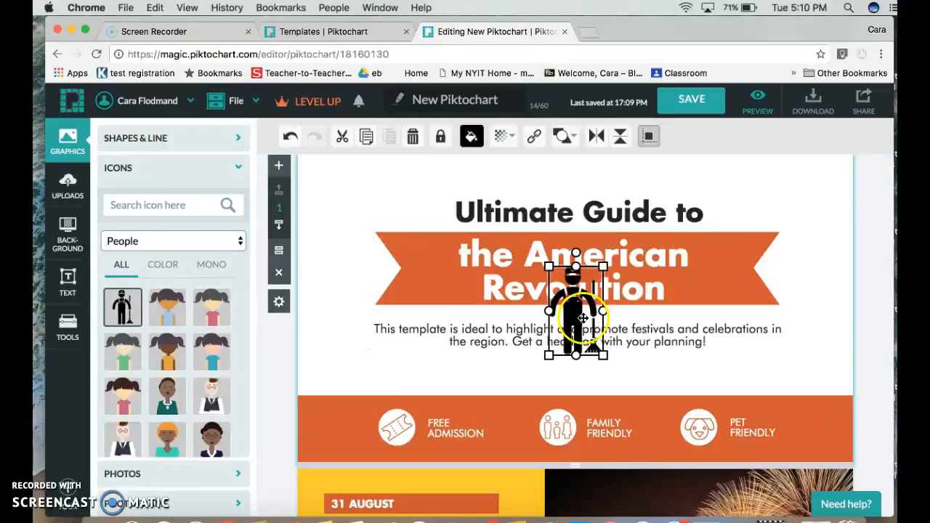
{"action": "left_click_drag", "start_coordinate": [576, 314], "coordinate": [349, 221]}
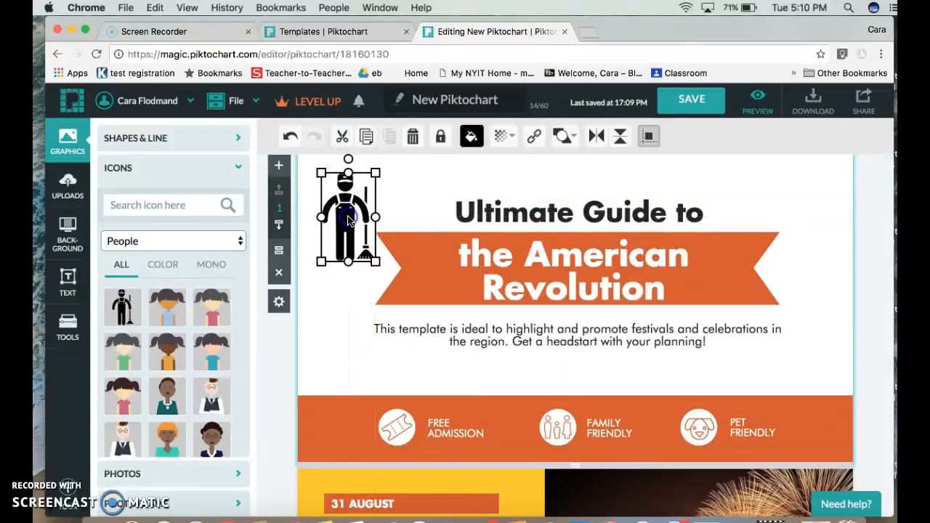
{"action": "left_click", "coordinate": [415, 217]}
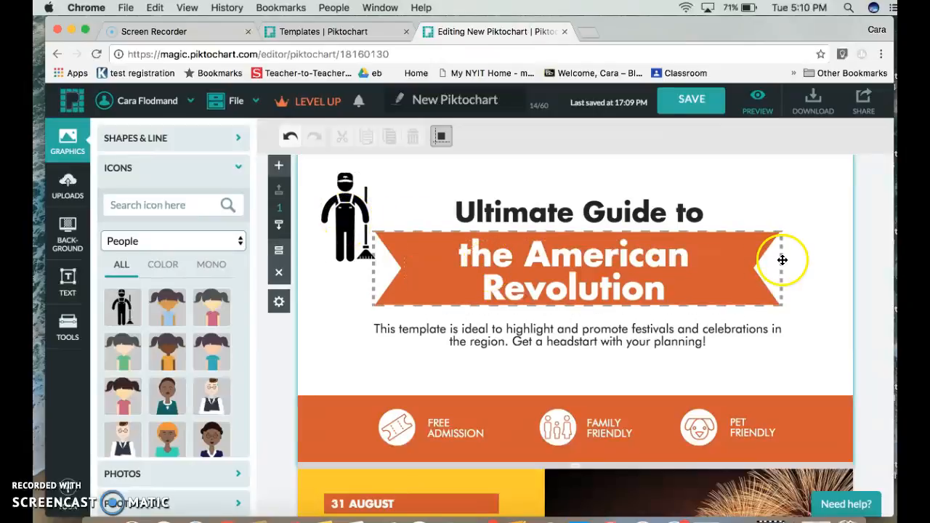
Step: Recolor the orange strip behind the Free Admission, Family Friendly and Pet Friendly icons to blue #0000FF
{"action": "scroll", "coordinate": [812, 291], "scroll_direction": "down", "scroll_amount": 5}
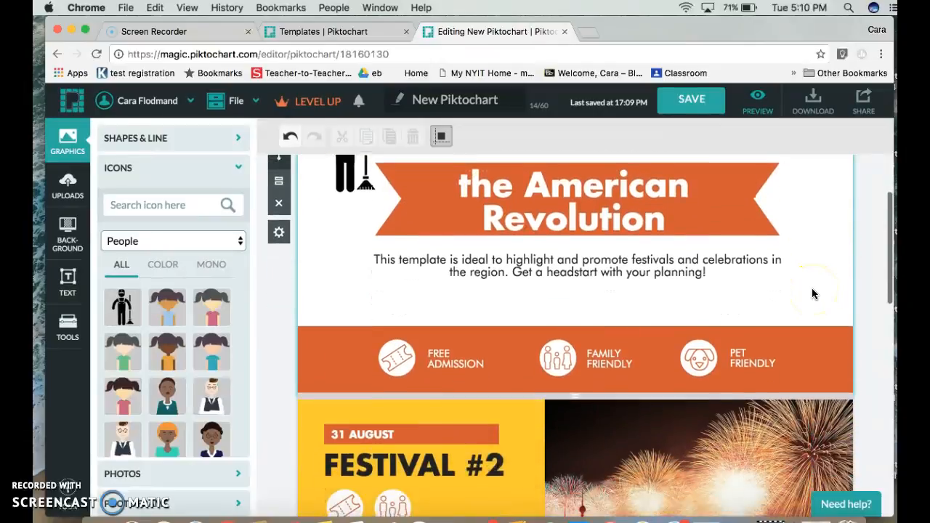
{"action": "left_click", "coordinate": [440, 281]}
{"action": "left_click", "coordinate": [396, 283]}
{"action": "left_click", "coordinate": [335, 278]}
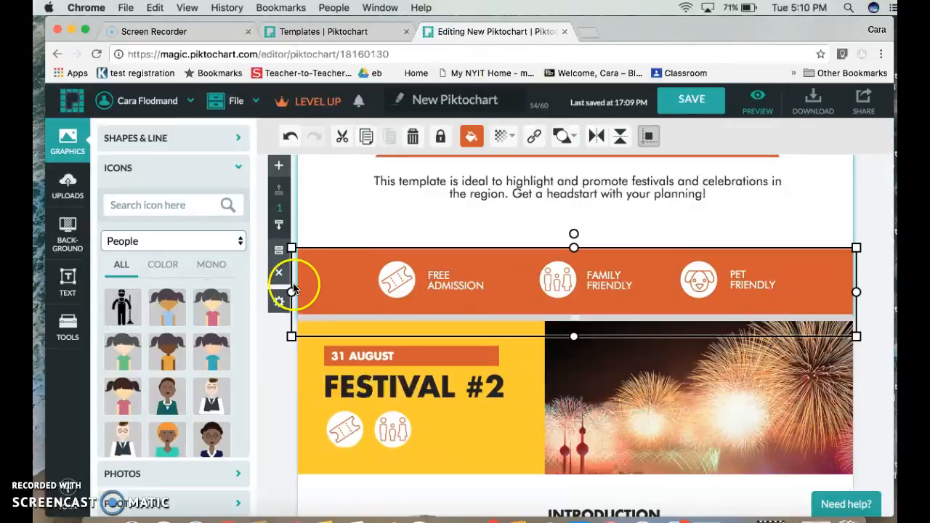
{"action": "left_click", "coordinate": [470, 137]}
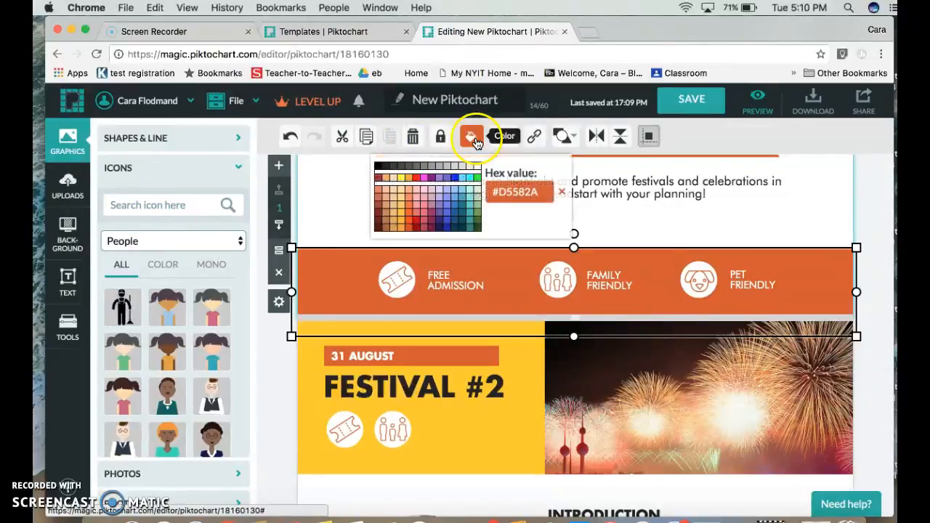
{"action": "left_click", "coordinate": [455, 179]}
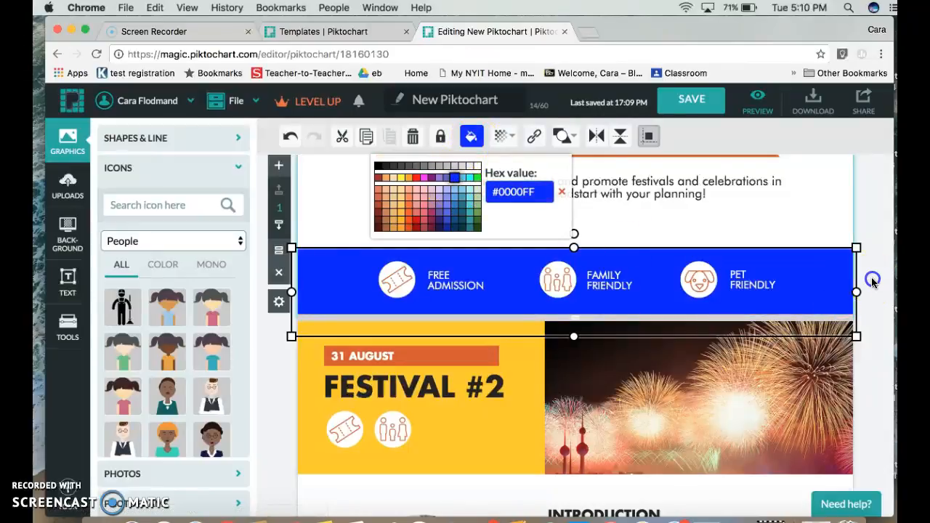
{"action": "left_click", "coordinate": [871, 280]}
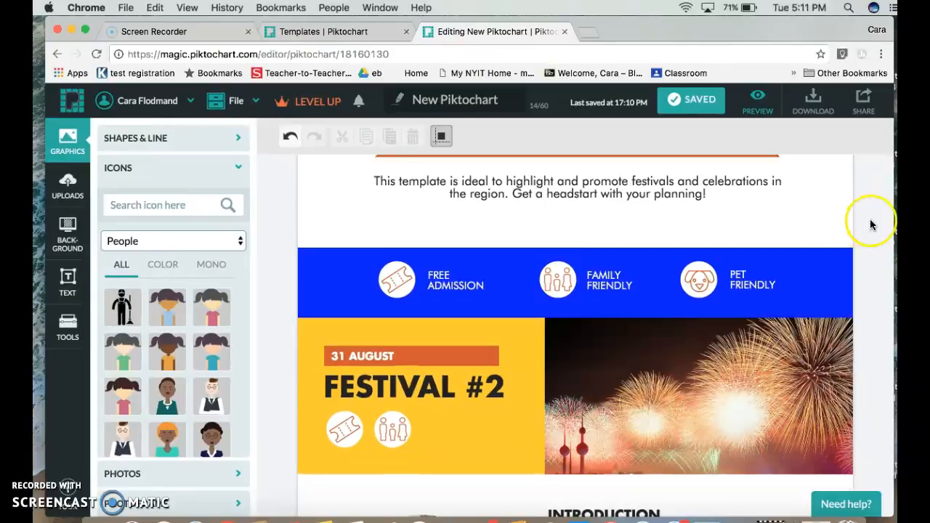
Step: Recolor the orange ribbon banner behind "the American Revolution" title to red #FF0000
{"action": "scroll", "coordinate": [871, 226], "scroll_direction": "up", "scroll_amount": 5}
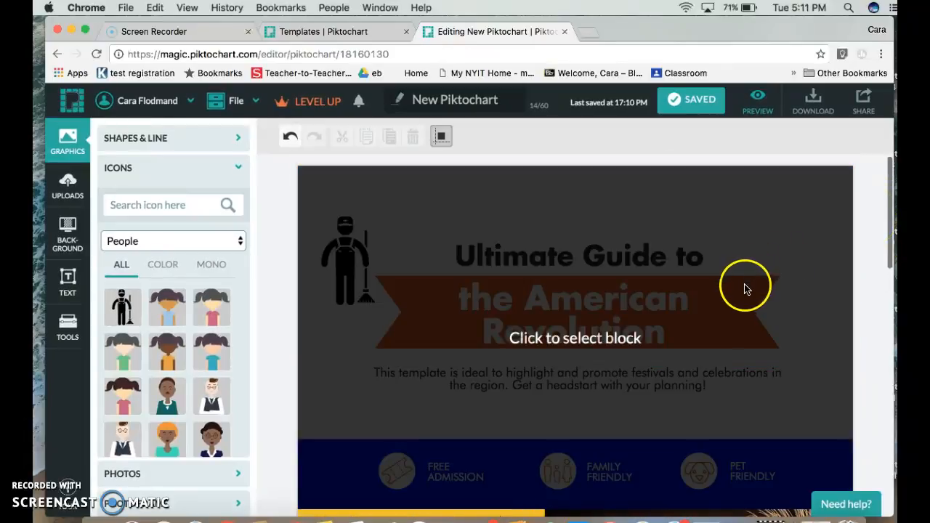
{"action": "left_click", "coordinate": [731, 316]}
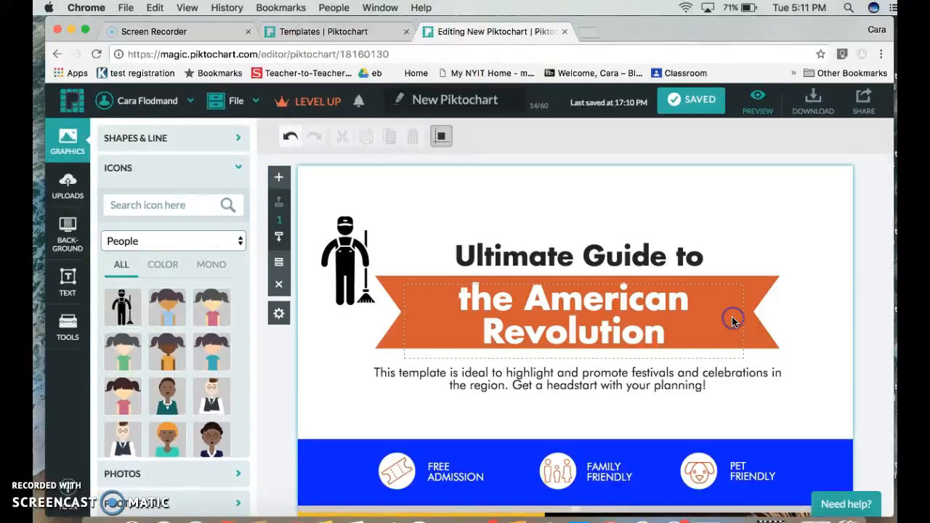
{"action": "left_click", "coordinate": [758, 287]}
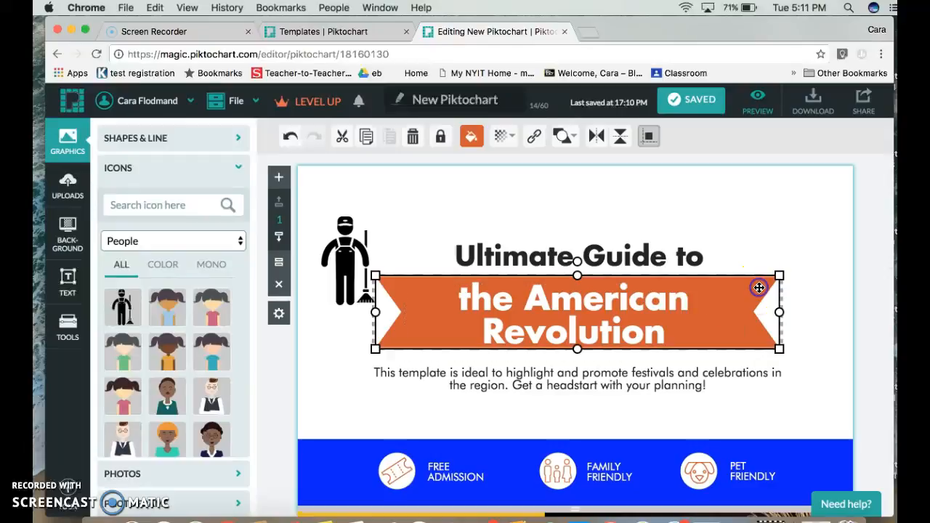
{"action": "left_click", "coordinate": [470, 137]}
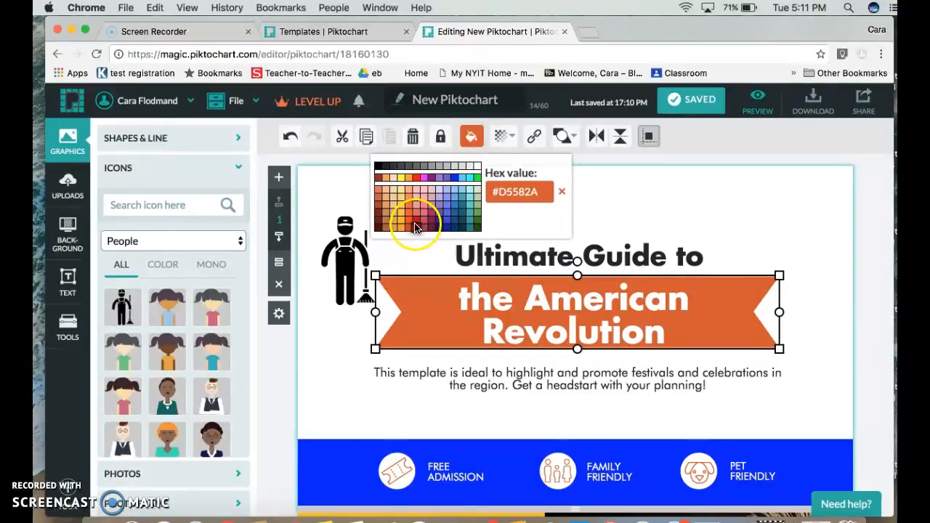
{"action": "left_click", "coordinate": [416, 178]}
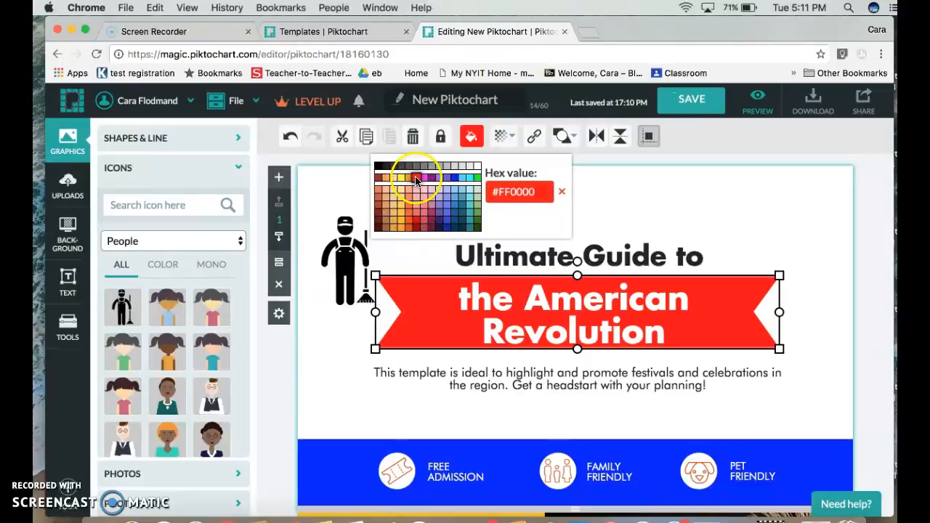
{"action": "left_click", "coordinate": [805, 243]}
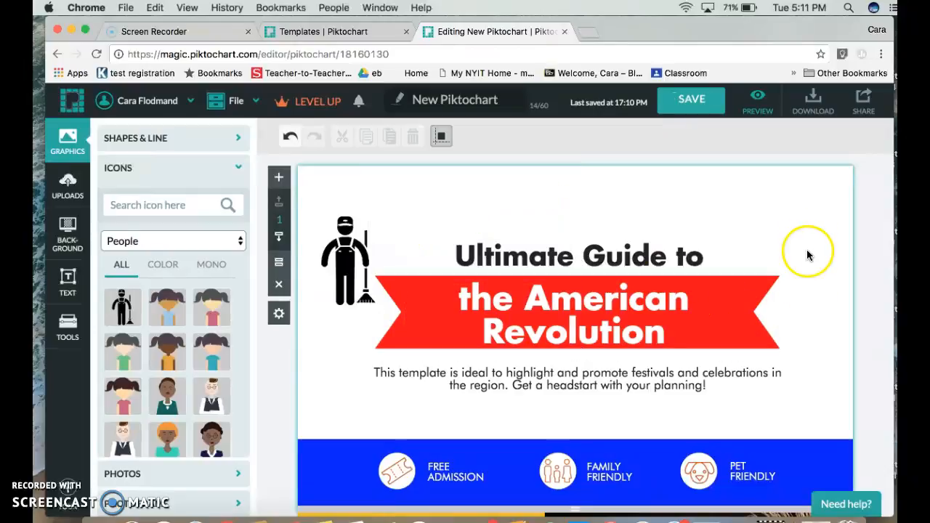
Step: Replace the description under the banner with "This infographic serves to give you the basic information about the battles of the American Revolution."
{"action": "scroll", "coordinate": [812, 357], "scroll_direction": "down", "scroll_amount": 3}
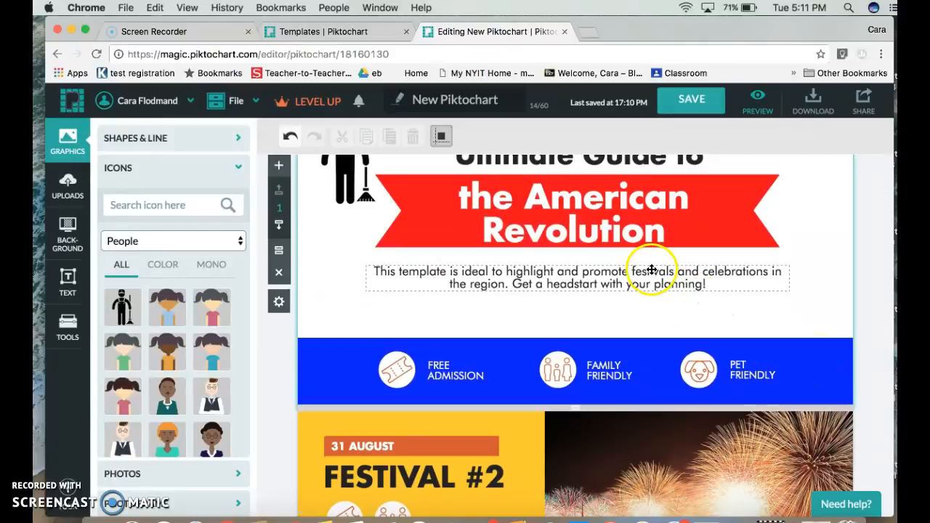
{"action": "left_click", "coordinate": [651, 270]}
{"action": "double_click", "coordinate": [704, 283]}
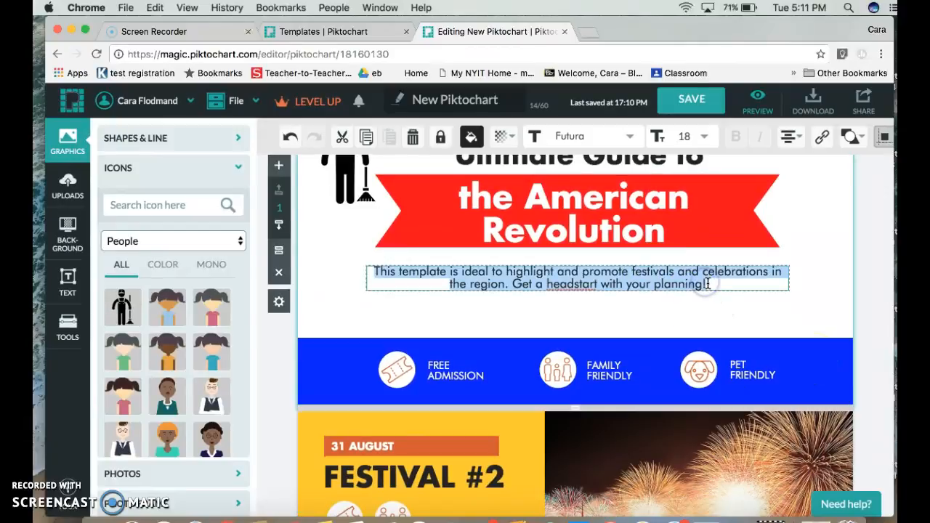
{"action": "key", "text": "BackSpace"}
{"action": "type", "text": "This infog"}
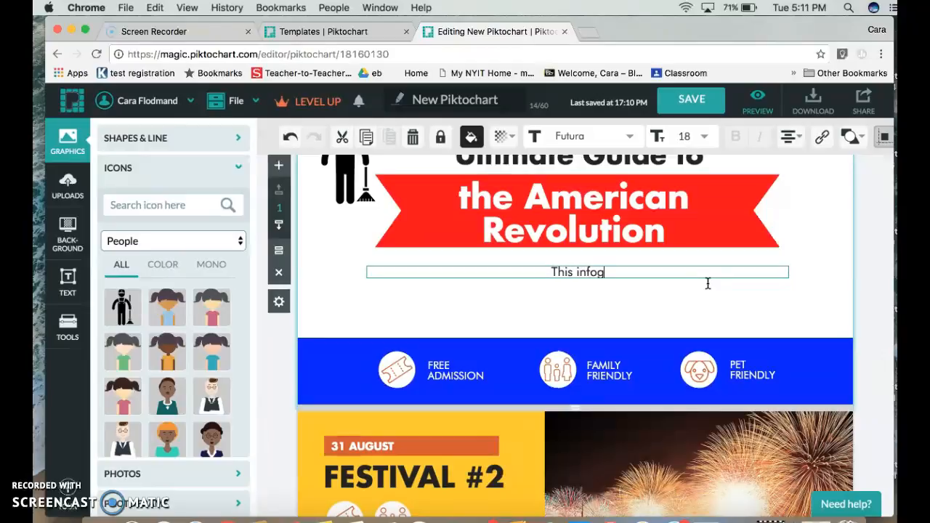
{"action": "type", "text": "raphic serves to give you the bas"}
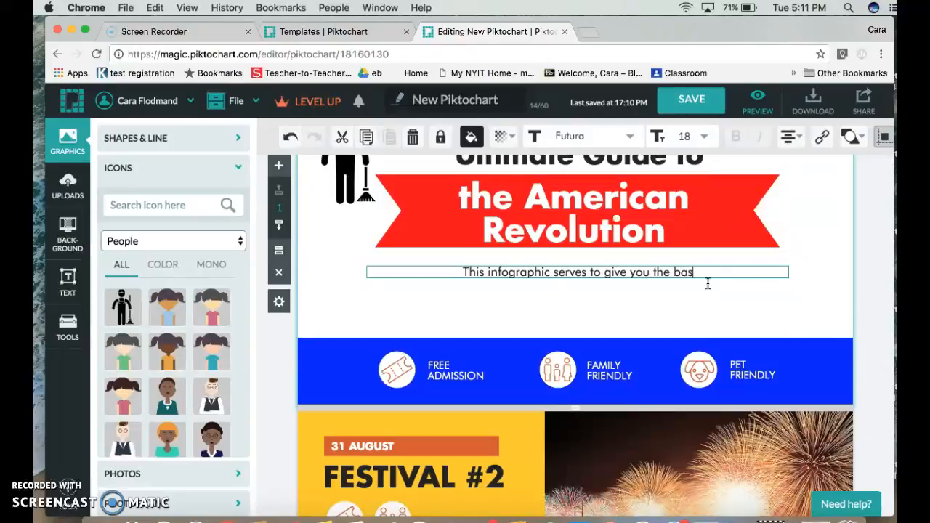
{"action": "type", "text": "ic information ab"}
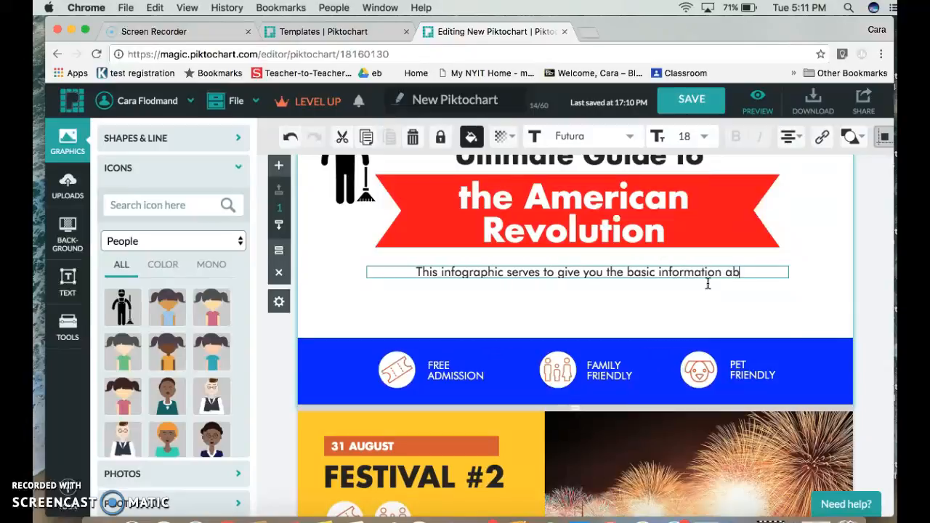
{"action": "type", "text": "out the battles of the American Revolution."}
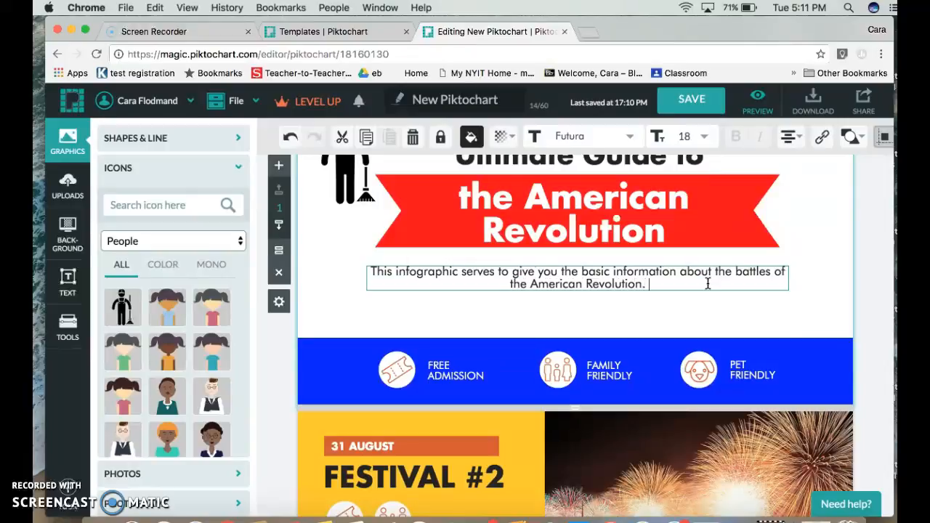
{"action": "left_click", "coordinate": [829, 256]}
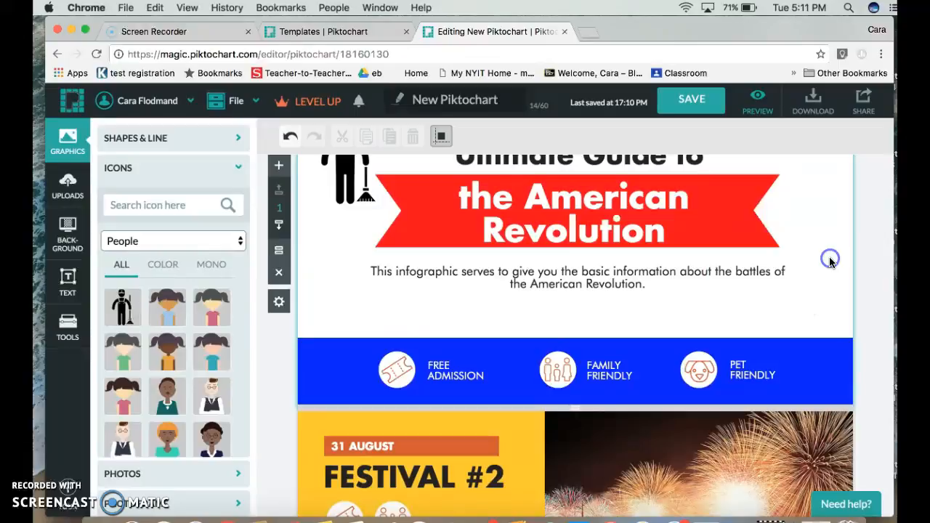
Step: Try the orange striped background image on the title block and replace it with the light gray subtle pattern
{"action": "scroll", "coordinate": [763, 274], "scroll_direction": "down", "scroll_amount": 3}
{"action": "scroll", "coordinate": [763, 278], "scroll_direction": "up", "scroll_amount": 5}
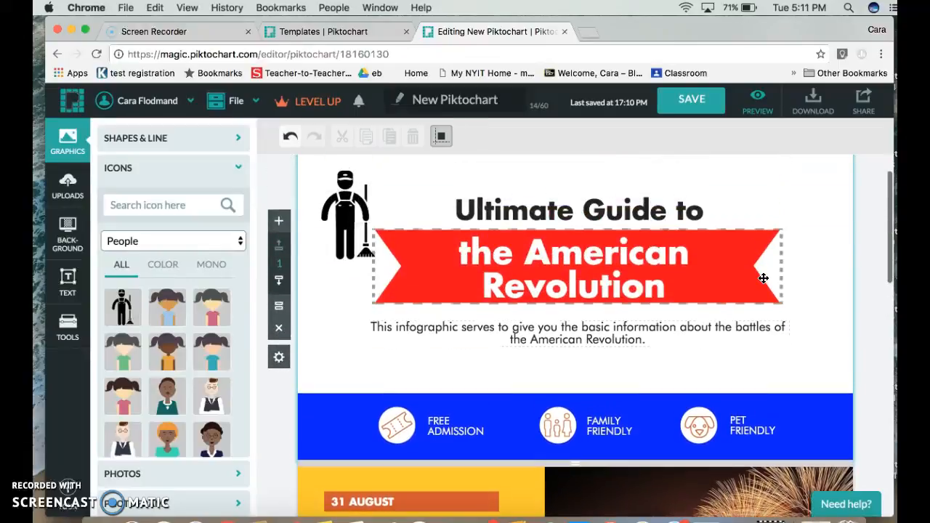
{"action": "left_click", "coordinate": [66, 239]}
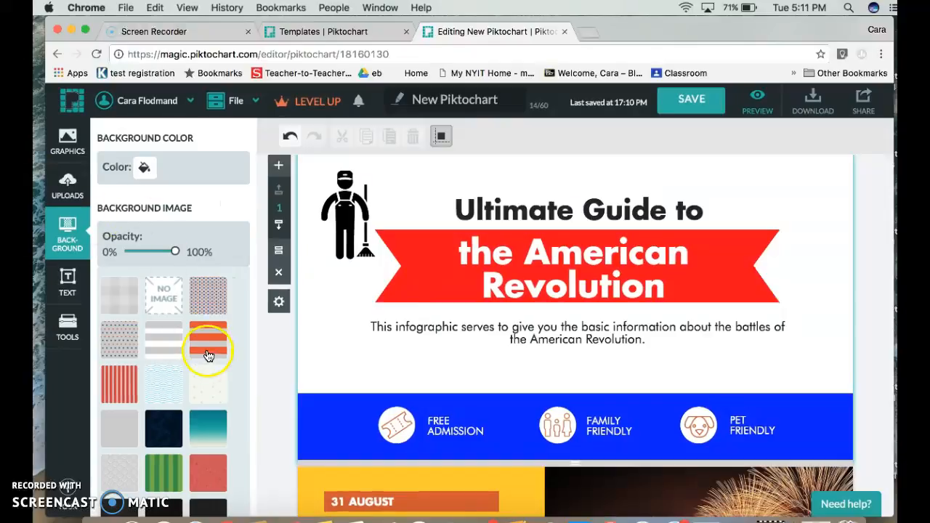
{"action": "left_click", "coordinate": [214, 338]}
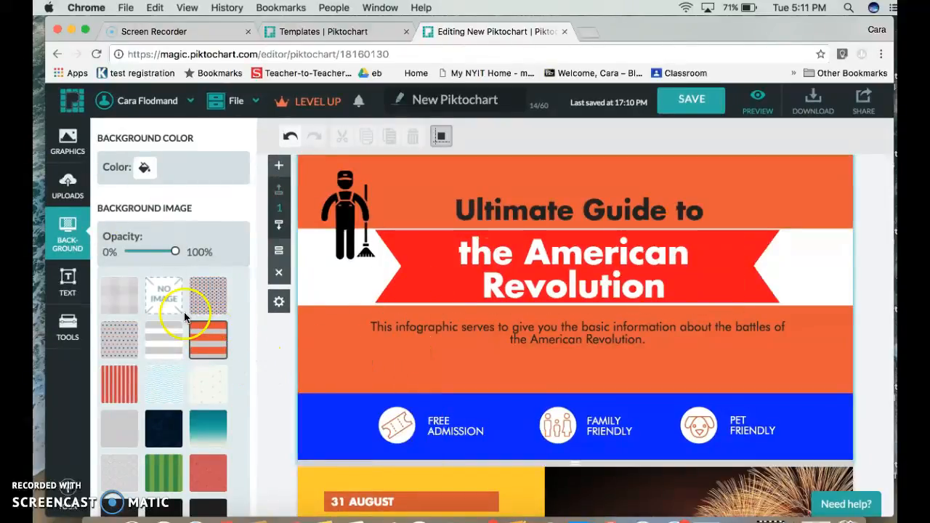
{"action": "left_click", "coordinate": [116, 472]}
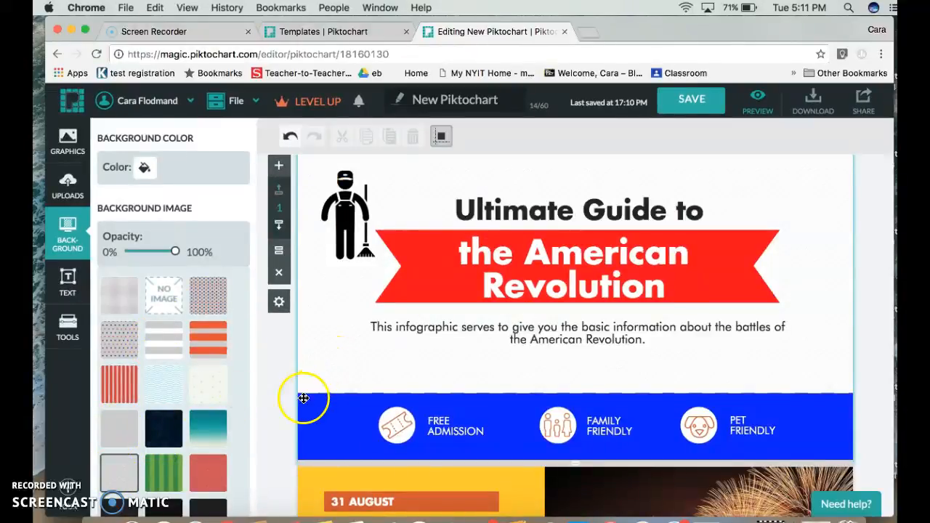
Step: Review the infographic's blocks from the title through Festival #2, Introduction and Fun Fact to the social icons footer
{"action": "scroll", "coordinate": [283, 392], "scroll_direction": "down", "scroll_amount": 7}
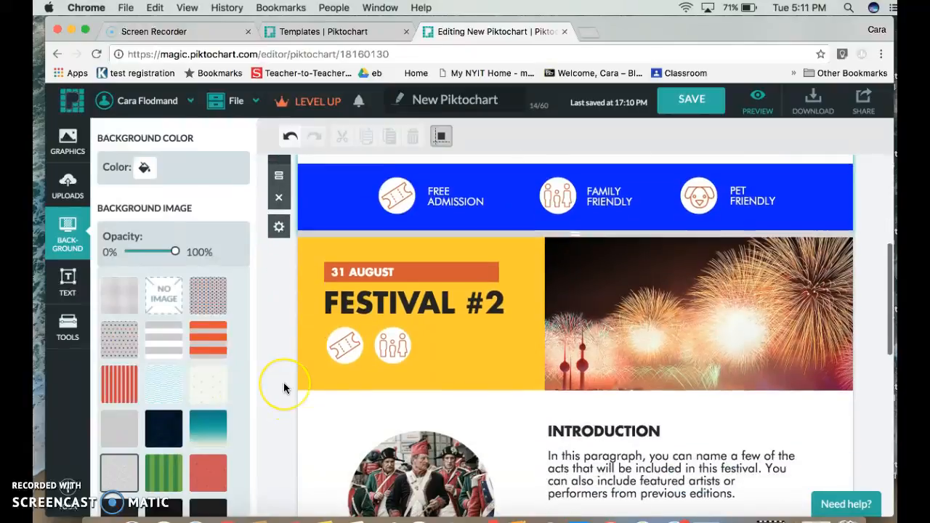
{"action": "scroll", "coordinate": [283, 385], "scroll_direction": "down", "scroll_amount": 5}
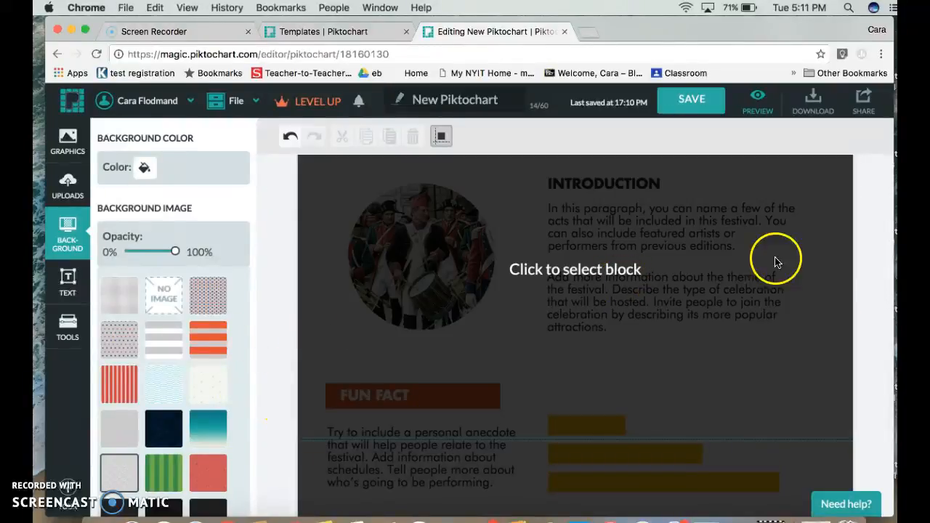
{"action": "scroll", "coordinate": [863, 302], "scroll_direction": "down", "scroll_amount": 6}
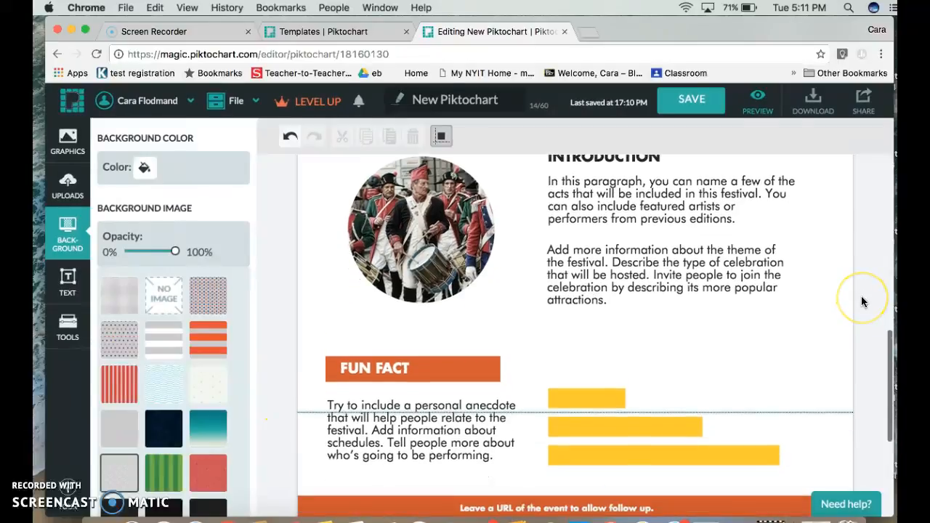
{"action": "scroll", "coordinate": [863, 302], "scroll_direction": "up", "scroll_amount": 7}
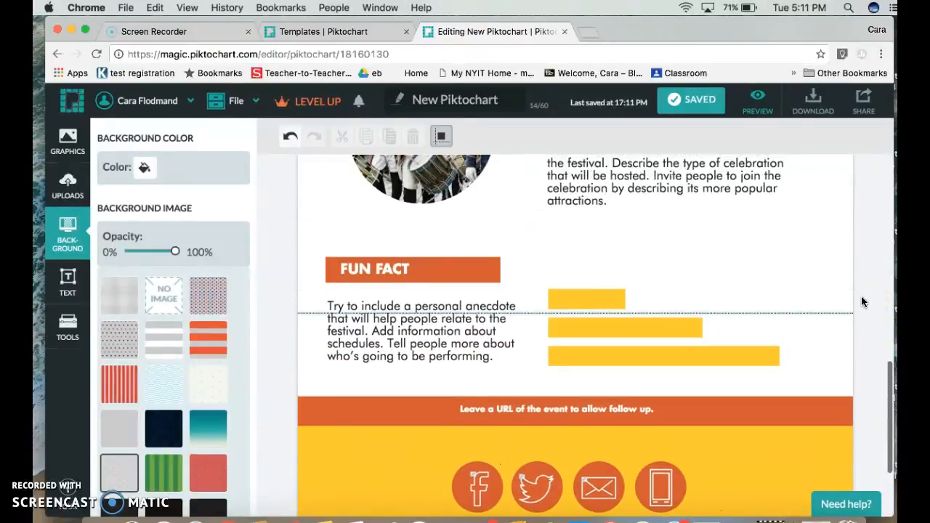
{"action": "scroll", "coordinate": [863, 302], "scroll_direction": "up", "scroll_amount": 5}
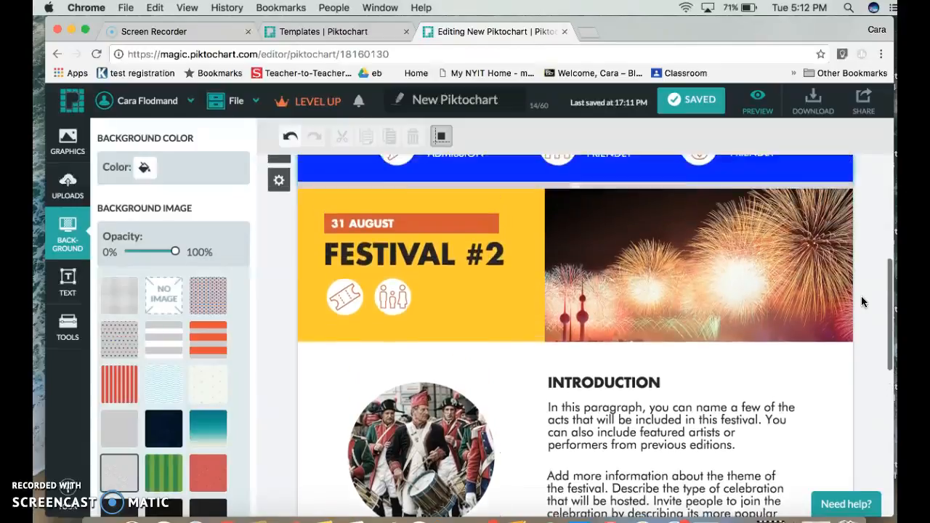
{"action": "scroll", "coordinate": [862, 301], "scroll_direction": "up", "scroll_amount": 4}
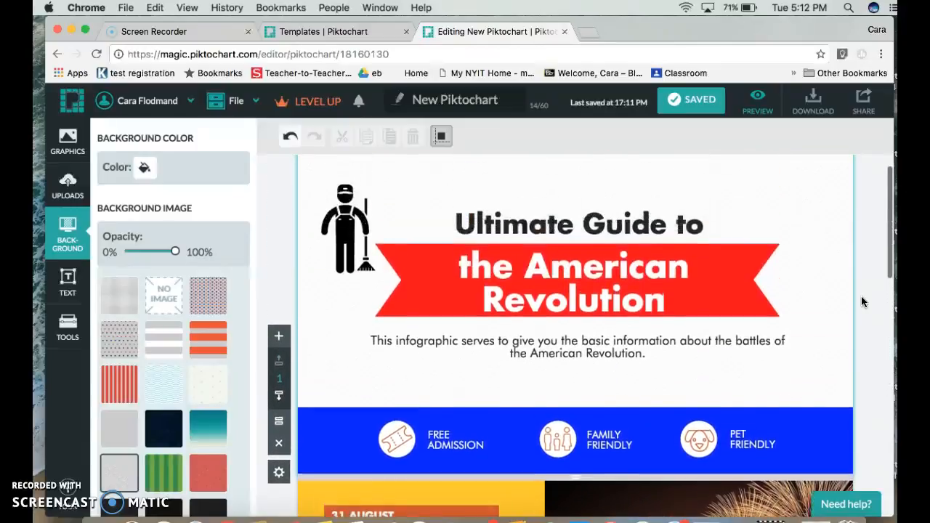
{"action": "scroll", "coordinate": [862, 301], "scroll_direction": "down", "scroll_amount": 8}
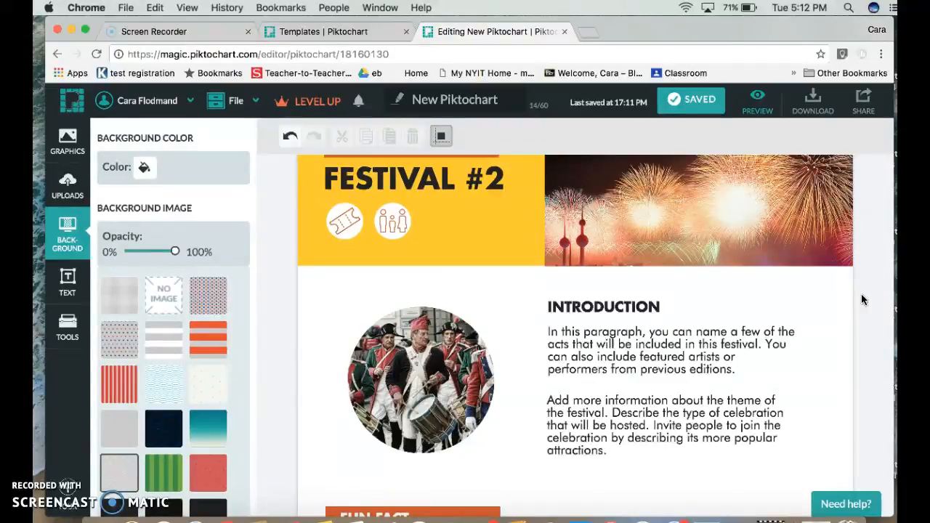
{"action": "scroll", "coordinate": [864, 283], "scroll_direction": "up", "scroll_amount": 5}
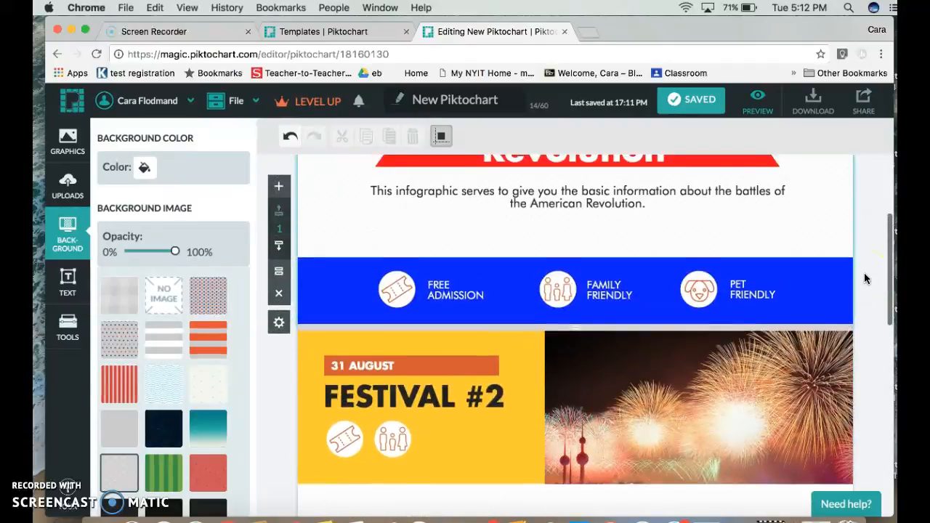
{"action": "scroll", "coordinate": [864, 278], "scroll_direction": "up", "scroll_amount": 1}
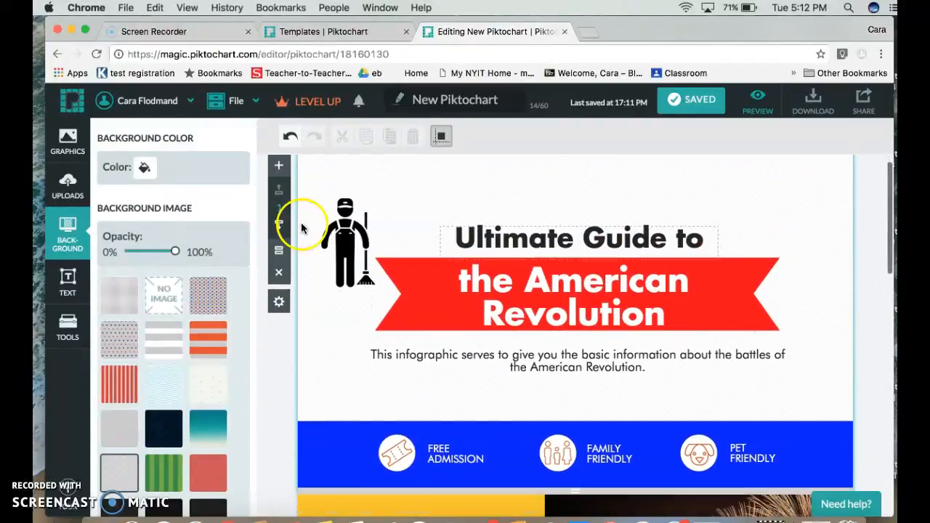